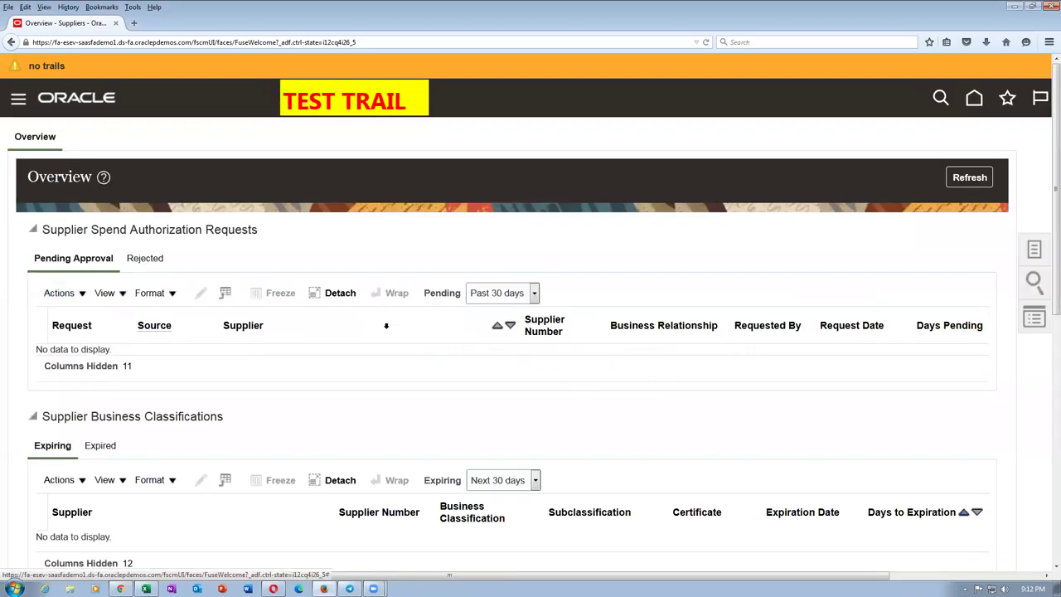
Examine the supplier overview's sections for spend authorization requests, business classifications and suppliers with incomplete setup
scroll(386, 326, "down", 2)
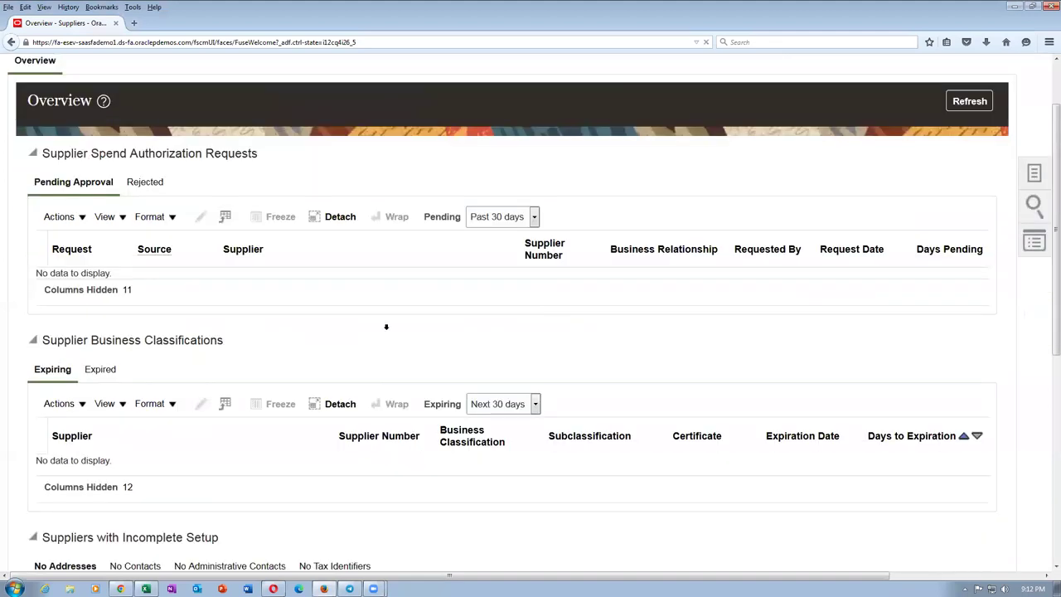
scroll(385, 325, "down", 8)
left_click_drag(47, 199, 201, 199)
scroll(307, 214, "up", 8)
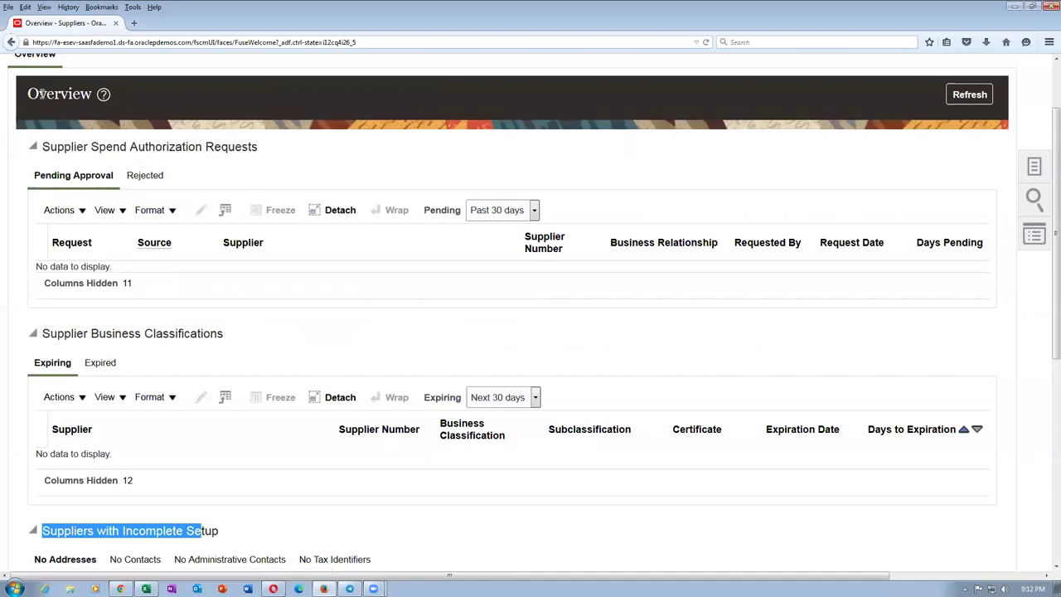
left_click_drag(40, 93, 80, 94)
scroll(188, 338, "down", 4)
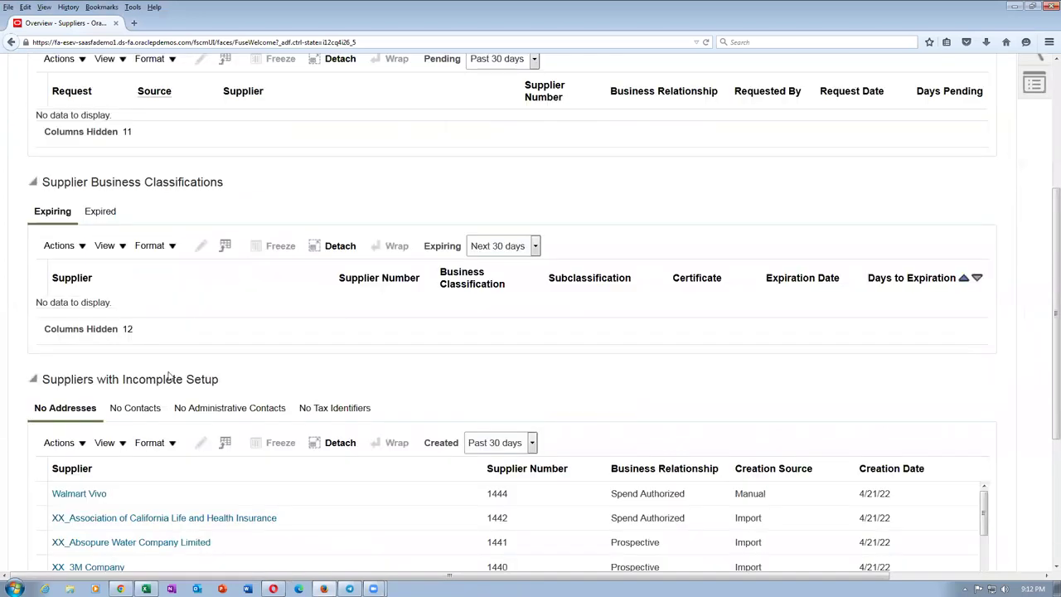
Open the supplier Walmart Vivo from the suppliers with incomplete setup and start editing its record
scroll(288, 367, "down", 6)
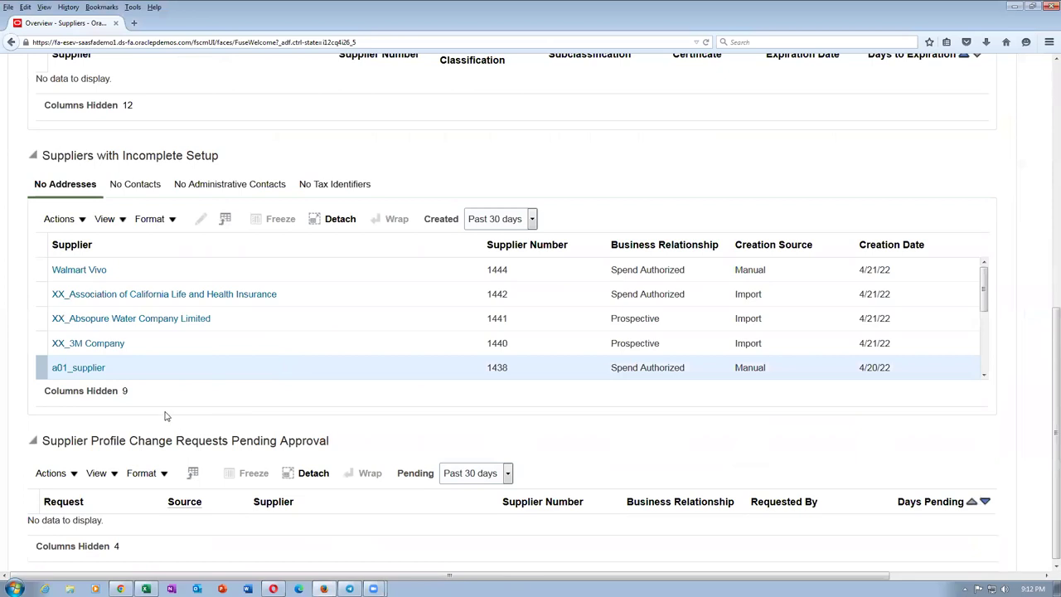
scroll(181, 414, "down", 1)
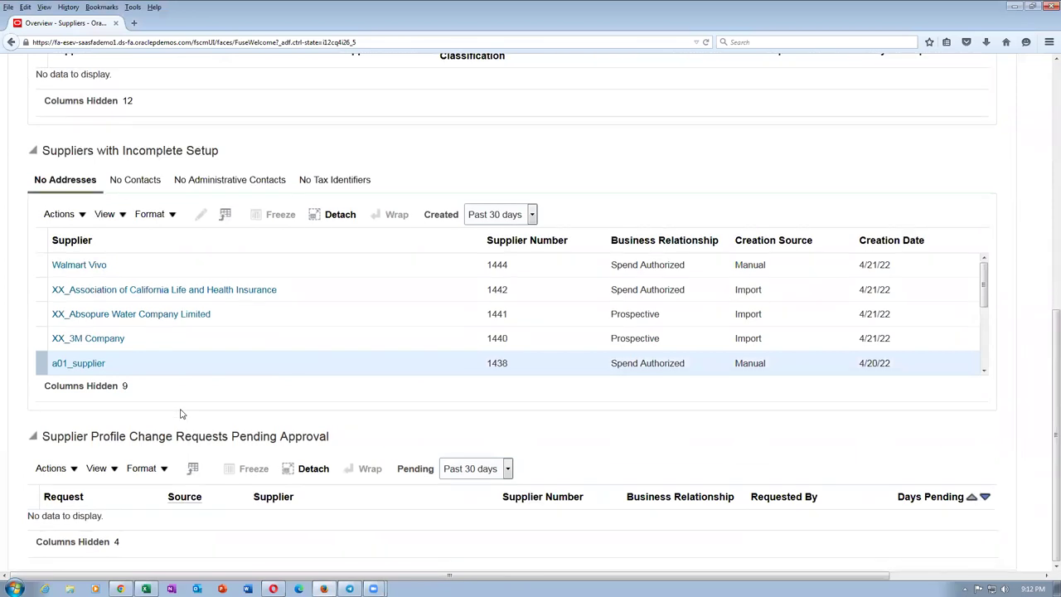
left_click(93, 363)
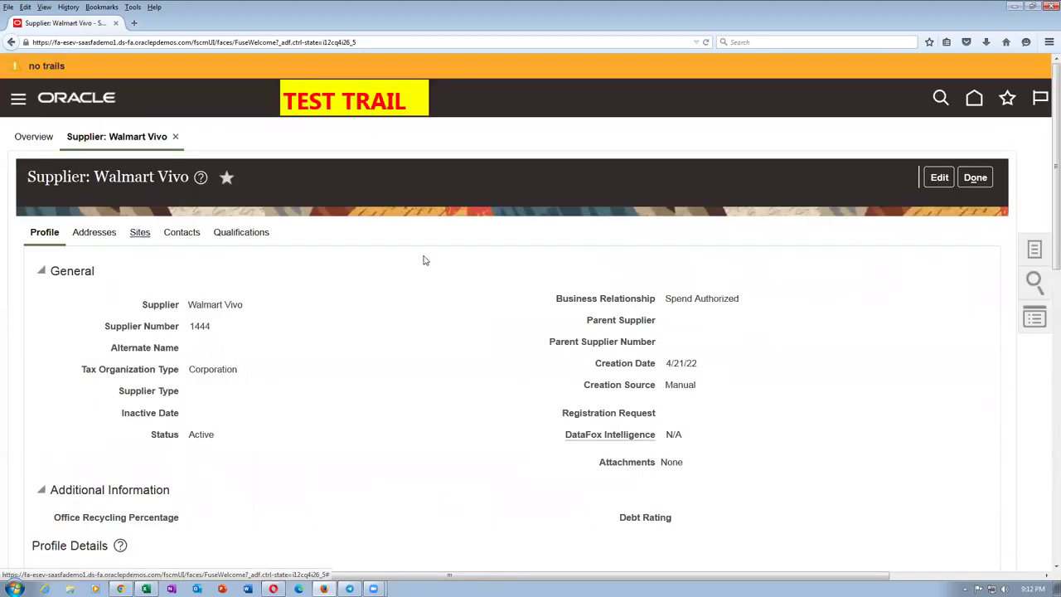
left_click(940, 179)
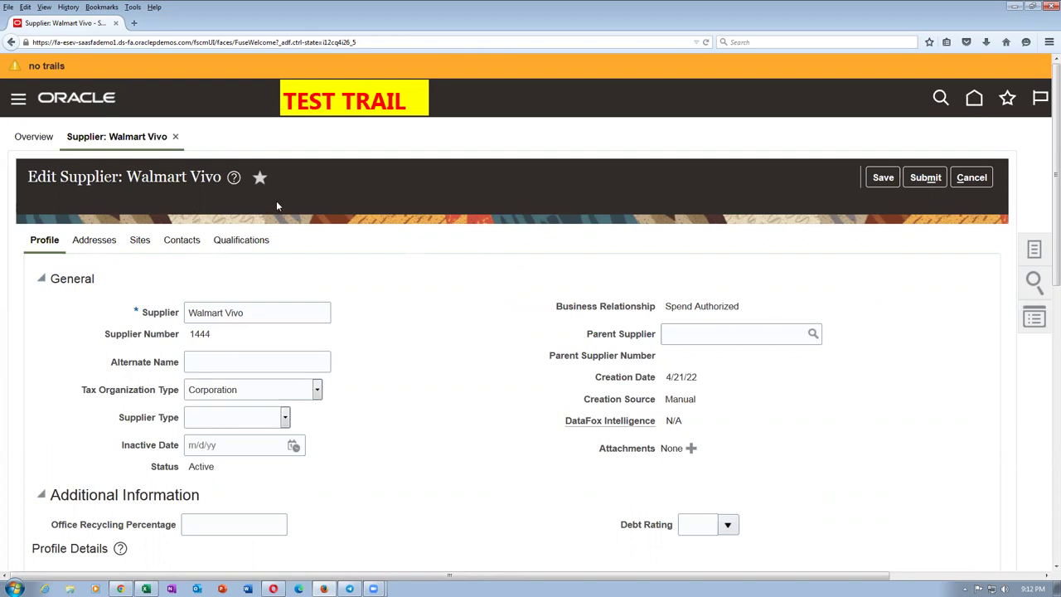
left_click(89, 42)
key("Home")
key("shift+Right")
key("shift+Right")
key("shift+Right")
key("shift+Right")
key("shift+Right")
key("shift+Right")
key("shift+Right")
key("shift+Right")
key("shift+Right")
key("shift+Right")
key("shift+Right")
key("shift+Right")
key("shift+Right")
key("shift+Right")
key("shift+Right")
key("shift+Right")
key("shift+Right")
key("shift+Right")
key("shift+Right")
key("shift+Right")
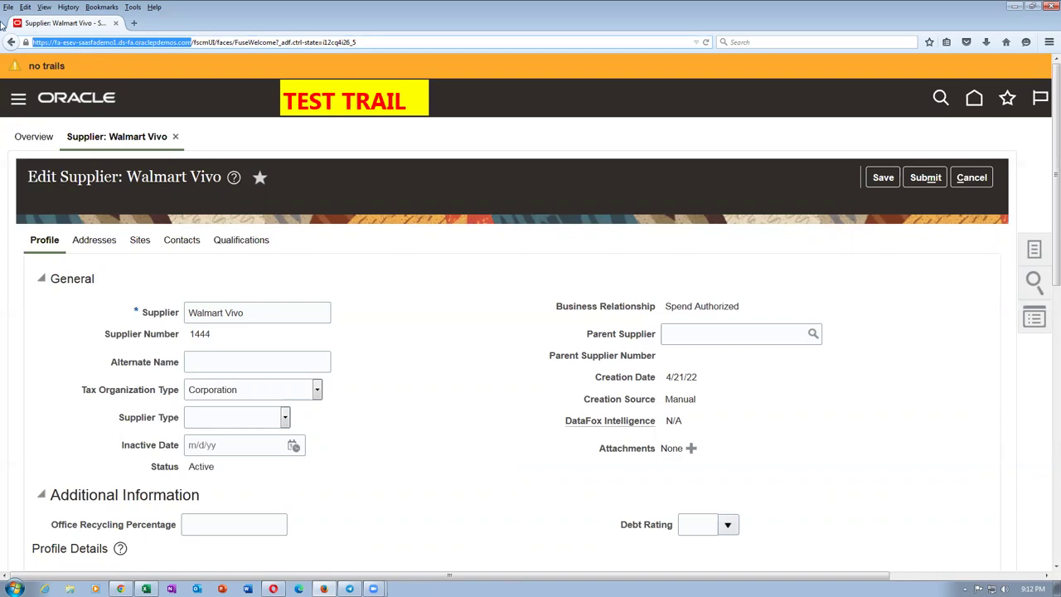
left_click(135, 26)
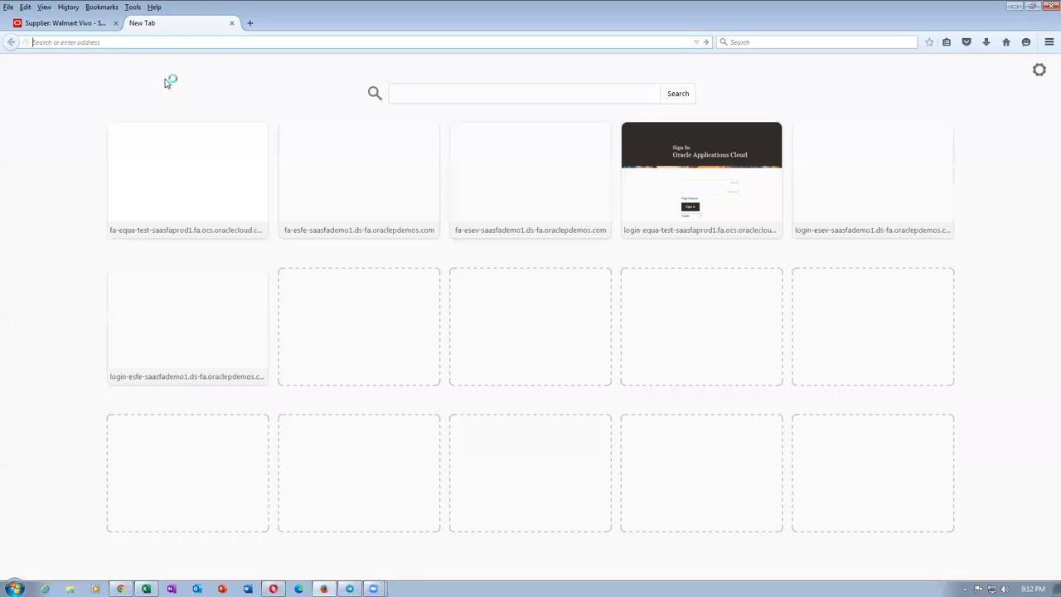
type("https://fa-esev-saasfademo1.ds-fa.oraclepdemos.com/")
key("Return")
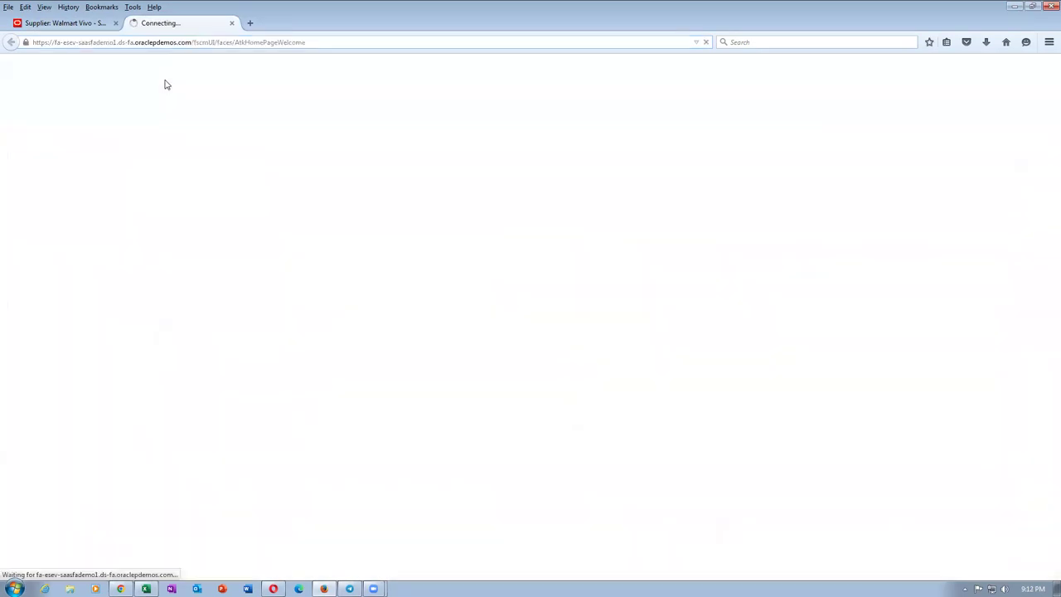
Return to the Walmart Vivo supplier record and start creating a new contact for it
left_click(66, 22)
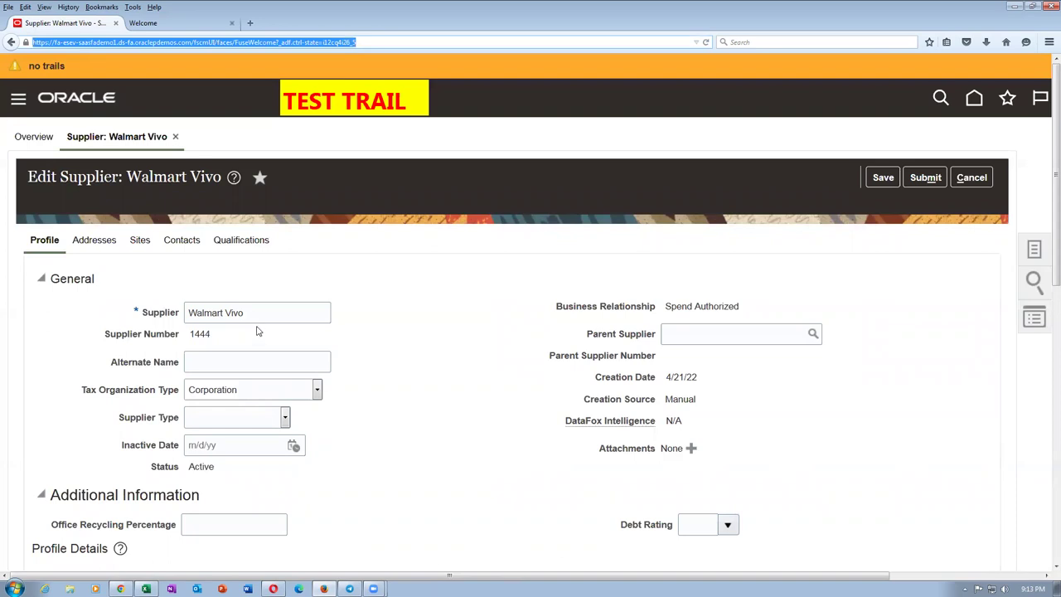
left_click(189, 241)
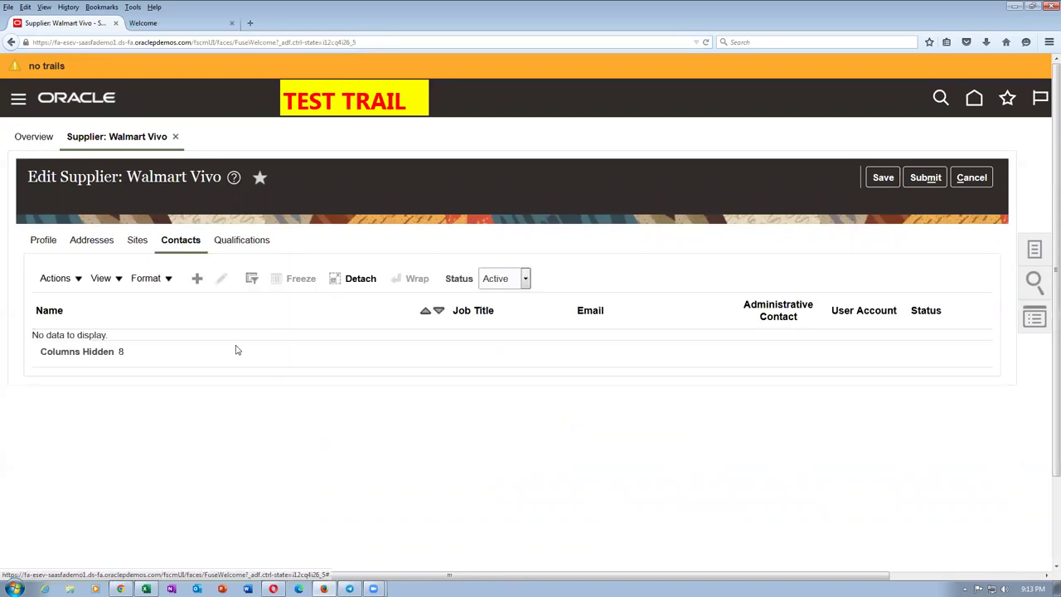
left_click(204, 285)
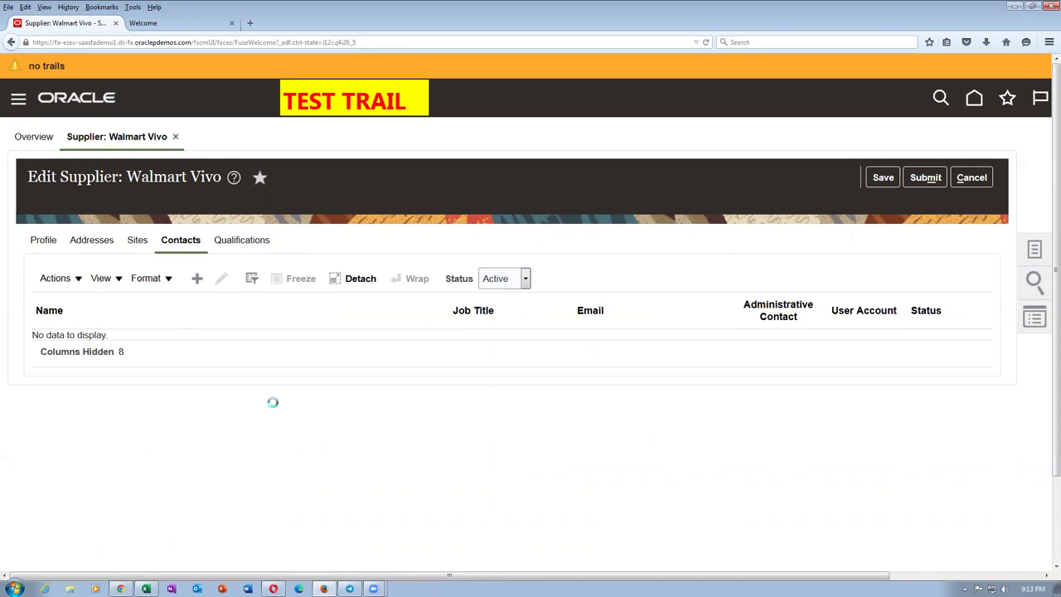
Search the supplier's addresses for one to assign to the new contact, and cancel the address selection
scroll(272, 408, "down", 5)
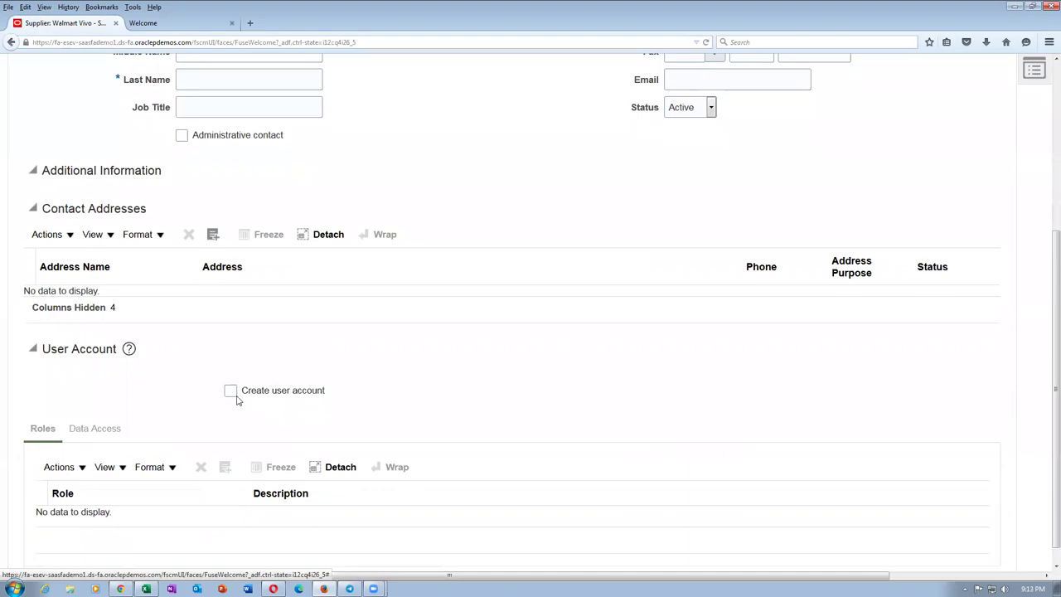
left_click(48, 234)
left_click(68, 284)
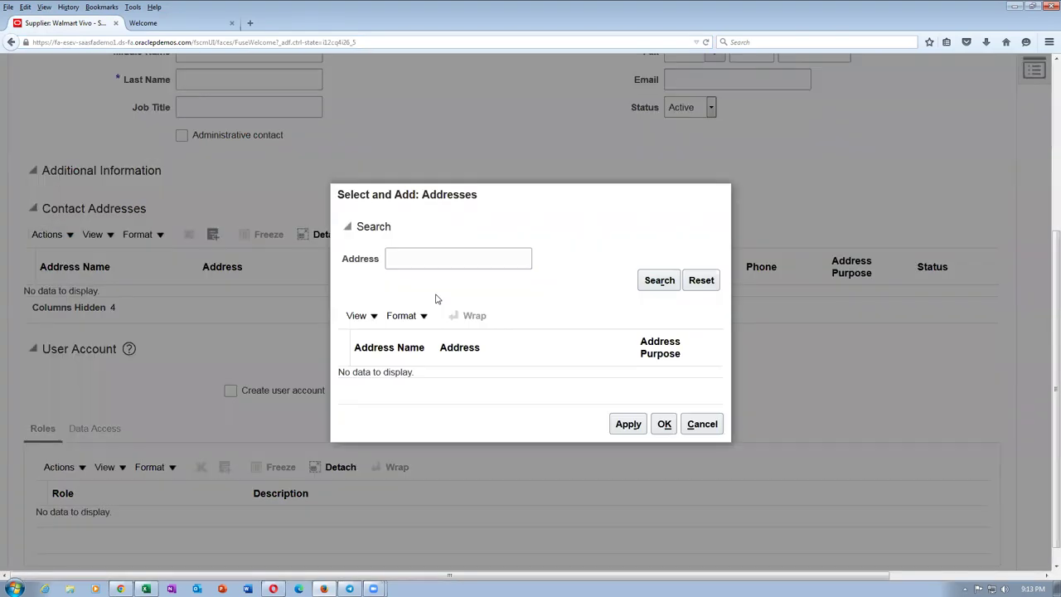
left_click(660, 280)
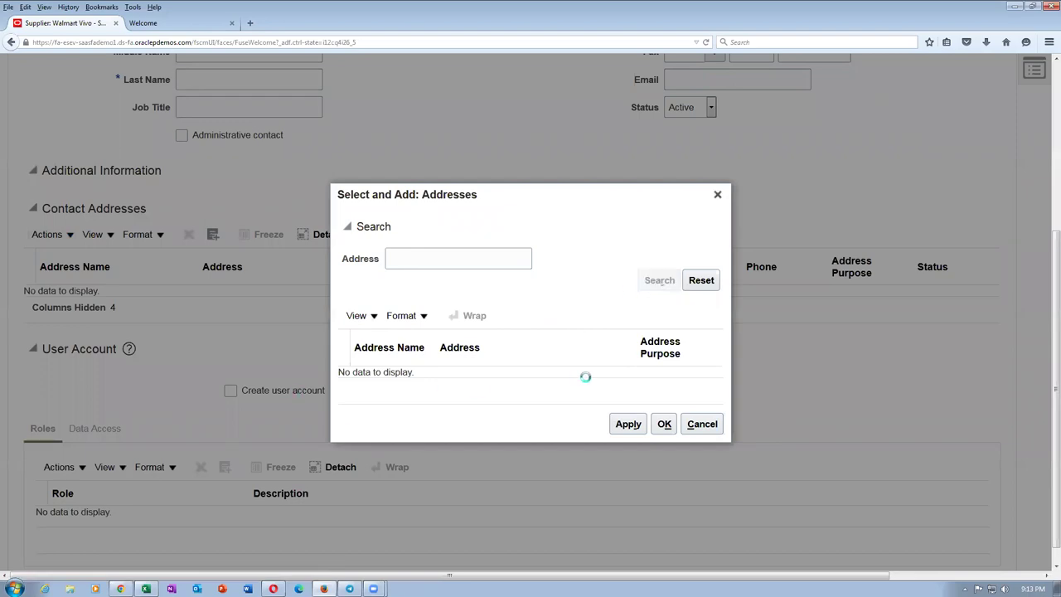
left_click(702, 424)
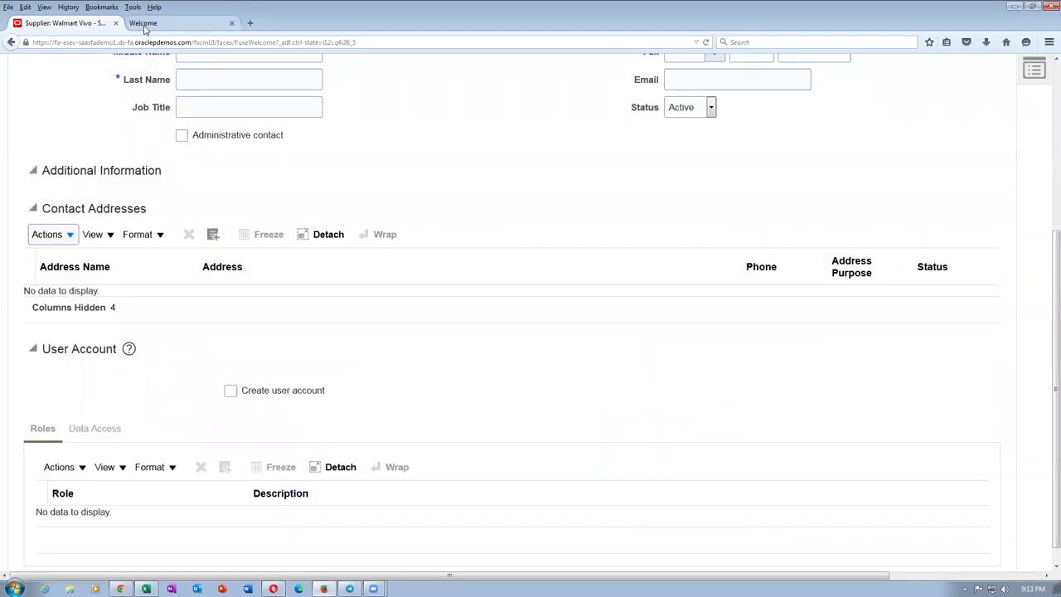
Switch to the second Oracle session, go to its home page and open Setup and Maintenance
left_click(142, 30)
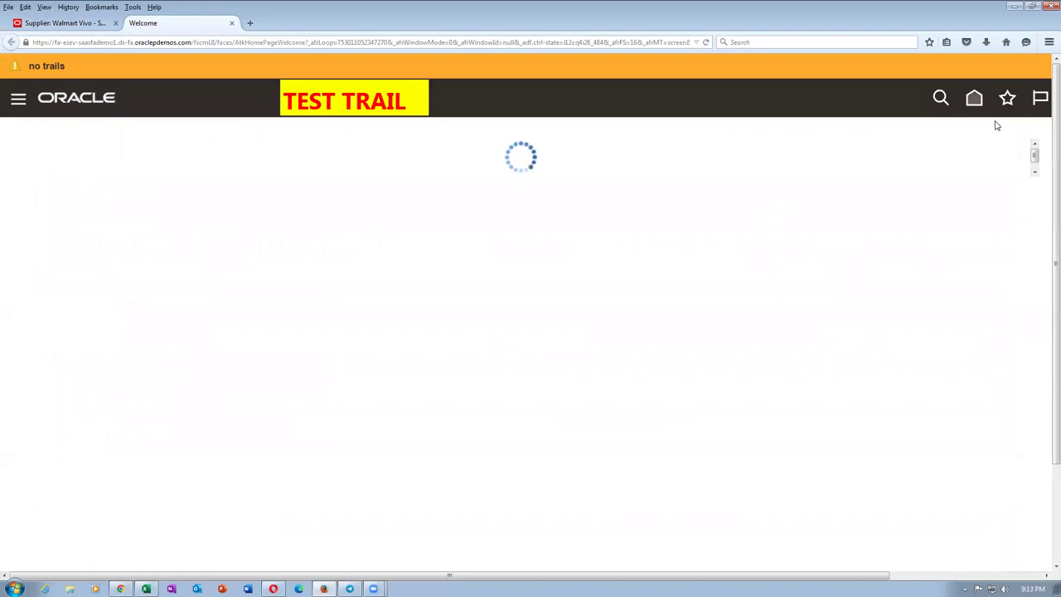
left_click(972, 100)
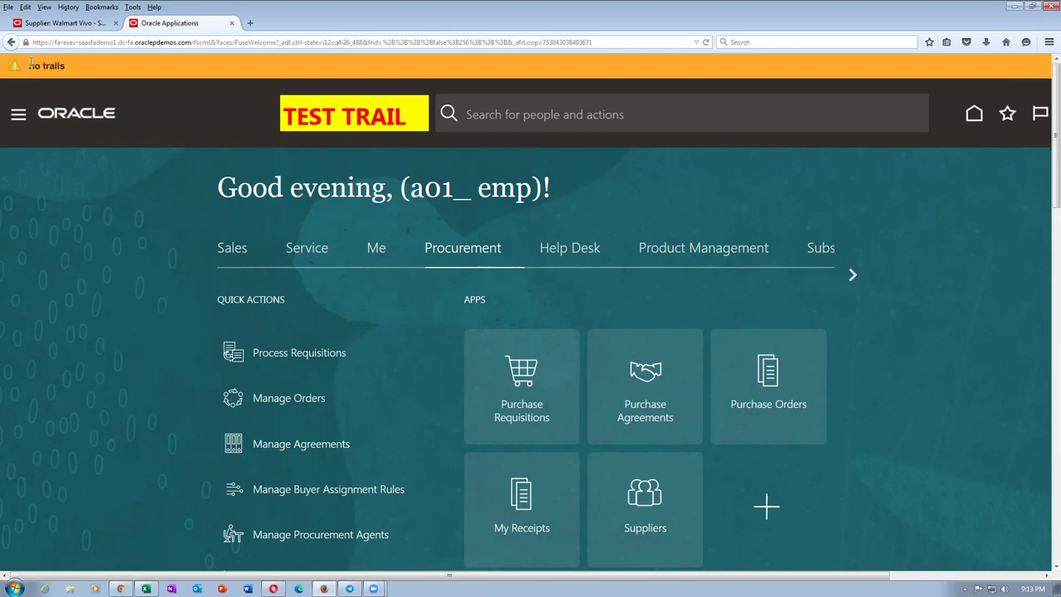
left_click(665, 112)
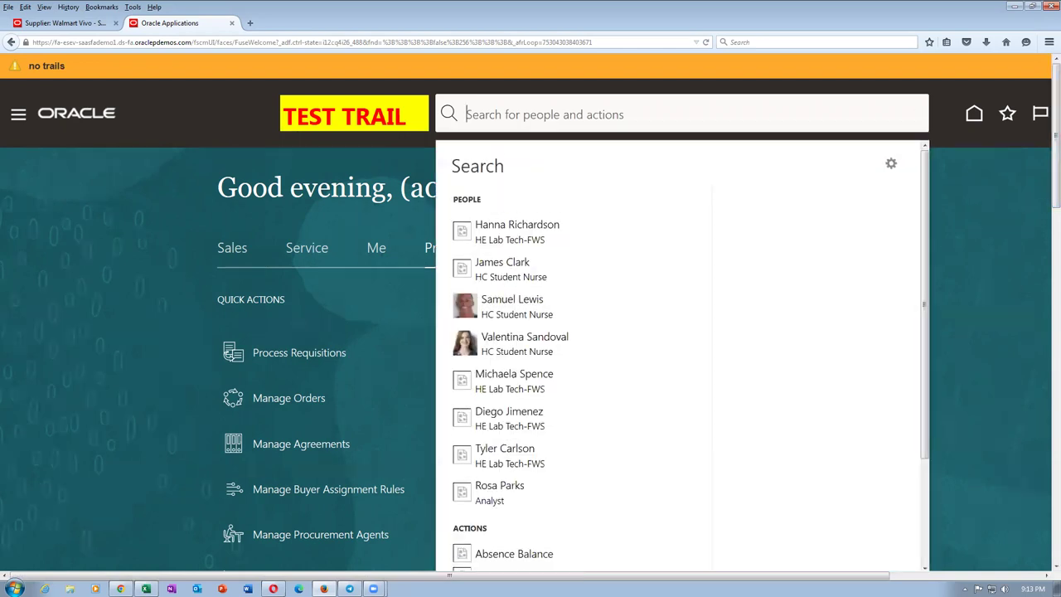
scroll(987, 514, "right", 3)
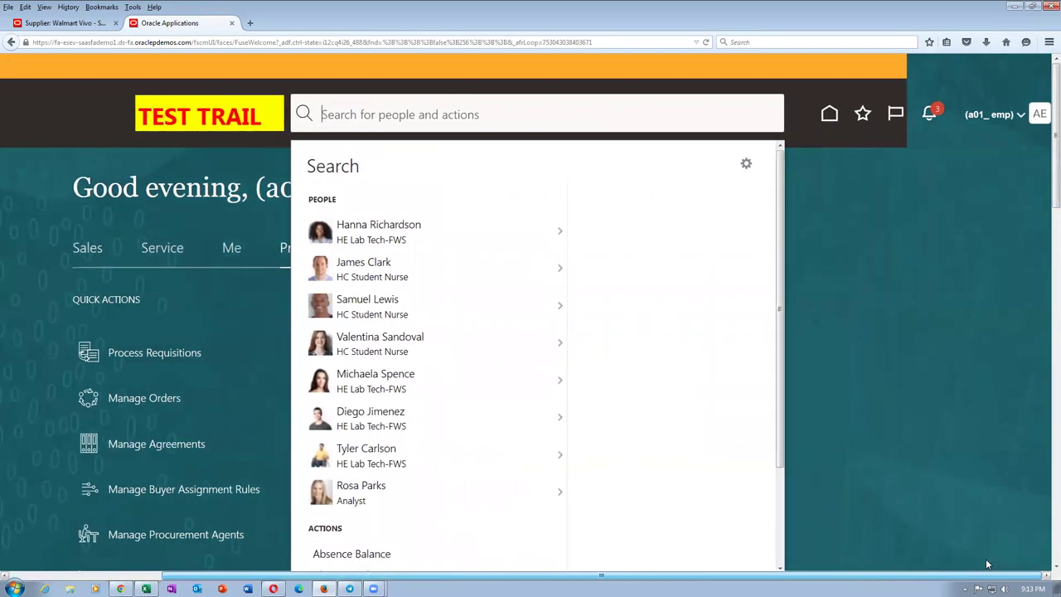
left_click(998, 118)
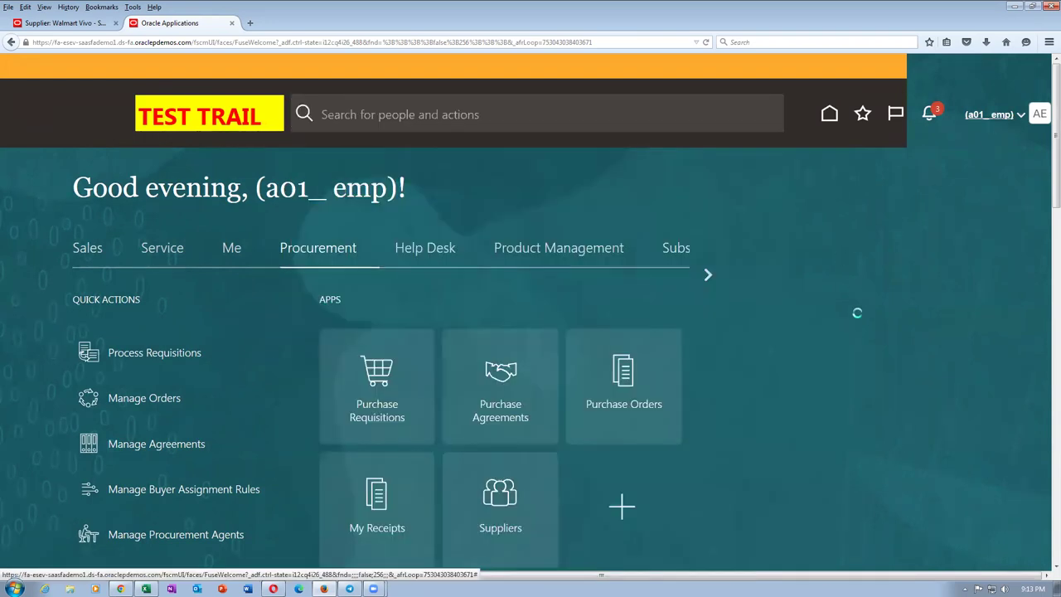
left_click(768, 347)
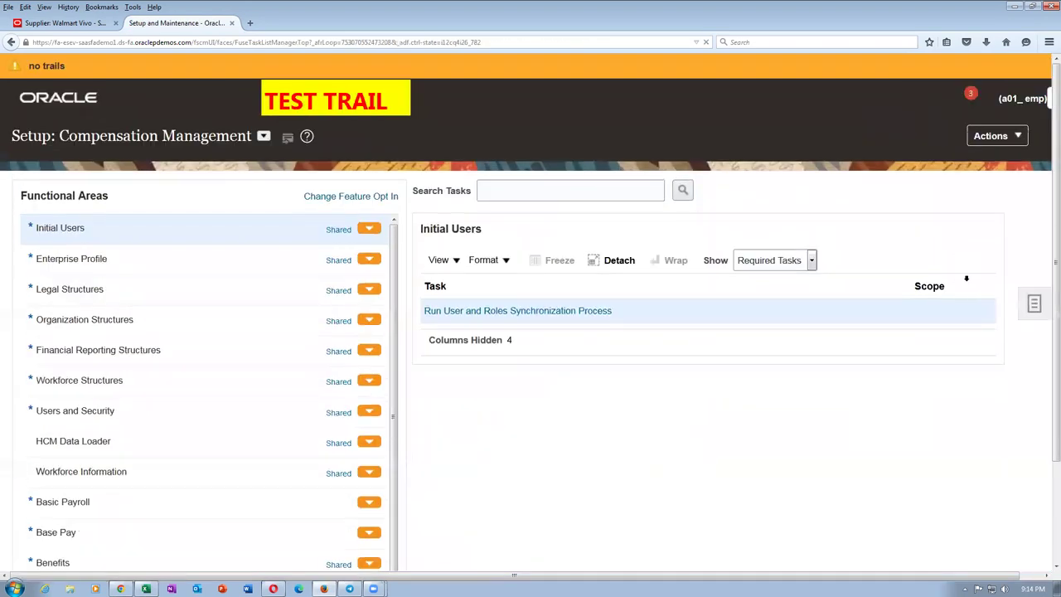
Search all setup tasks for man%sup%app% and open Manage Internal Supplier Profile Change Approvals
left_click(1034, 305)
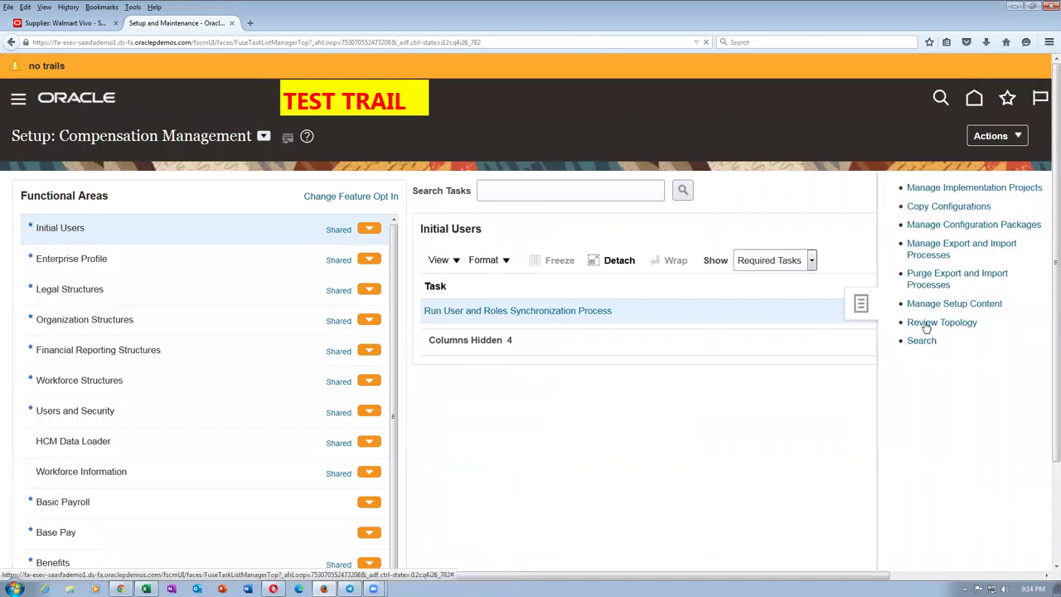
left_click(922, 341)
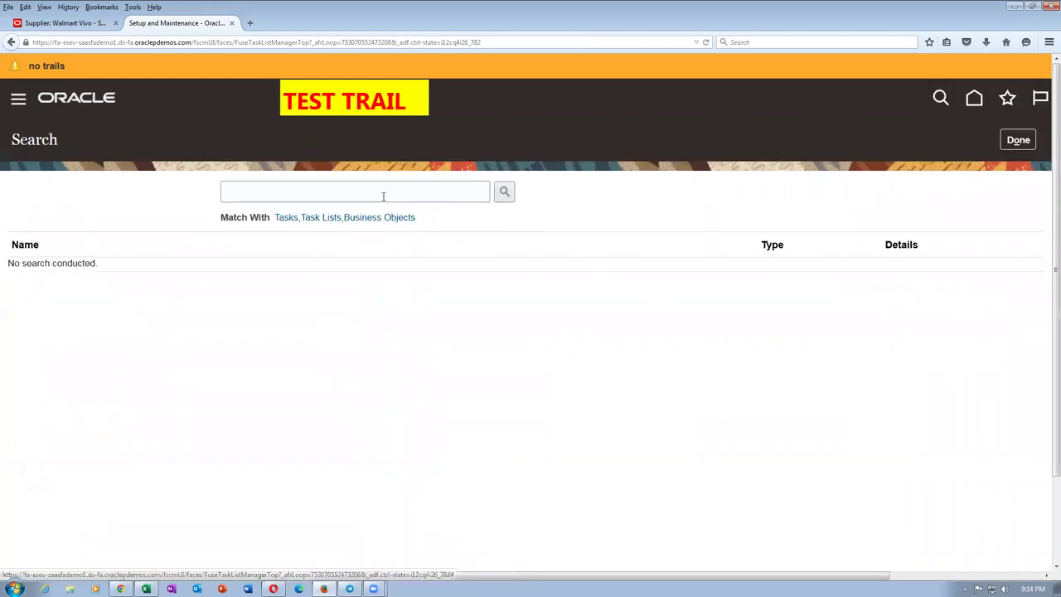
type("man%sup%app%")
key("Return")
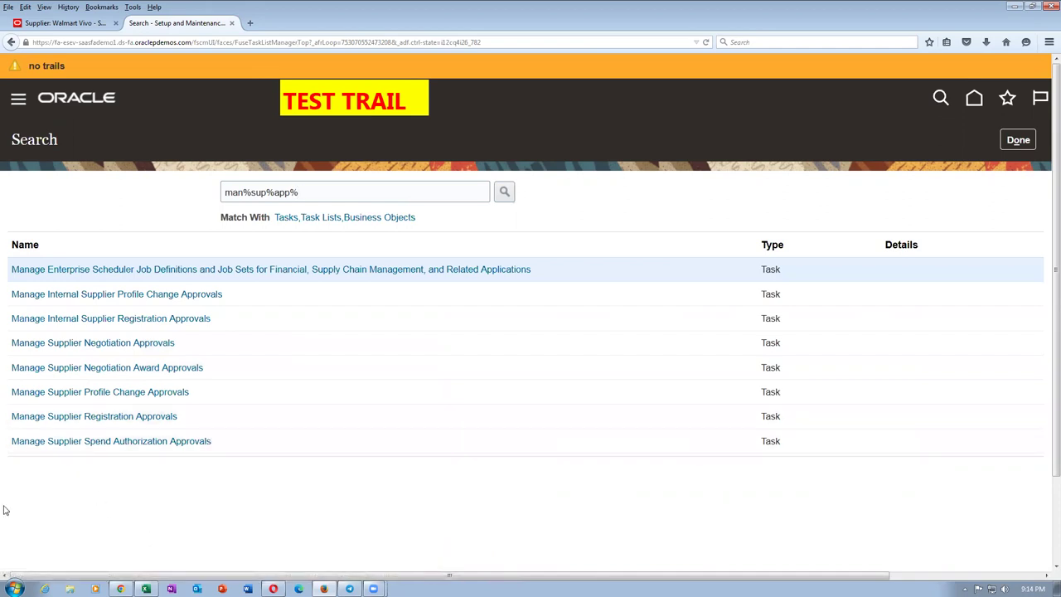
left_click(158, 297)
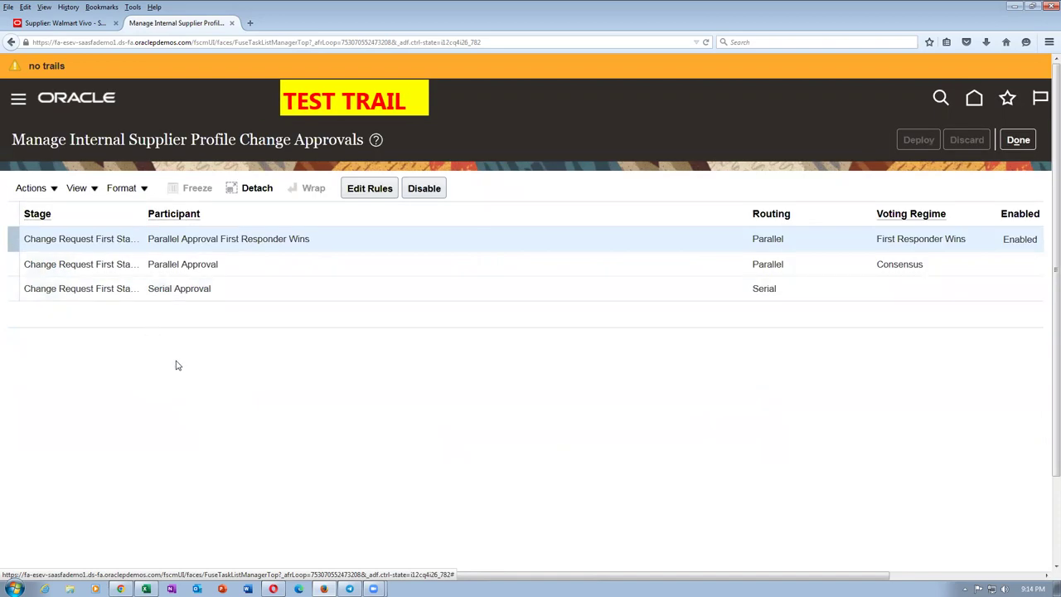
In the Parallel Approval First Responder Wins rules, set Action 1 to the Automatic action type with the outcome Approved
left_click(370, 190)
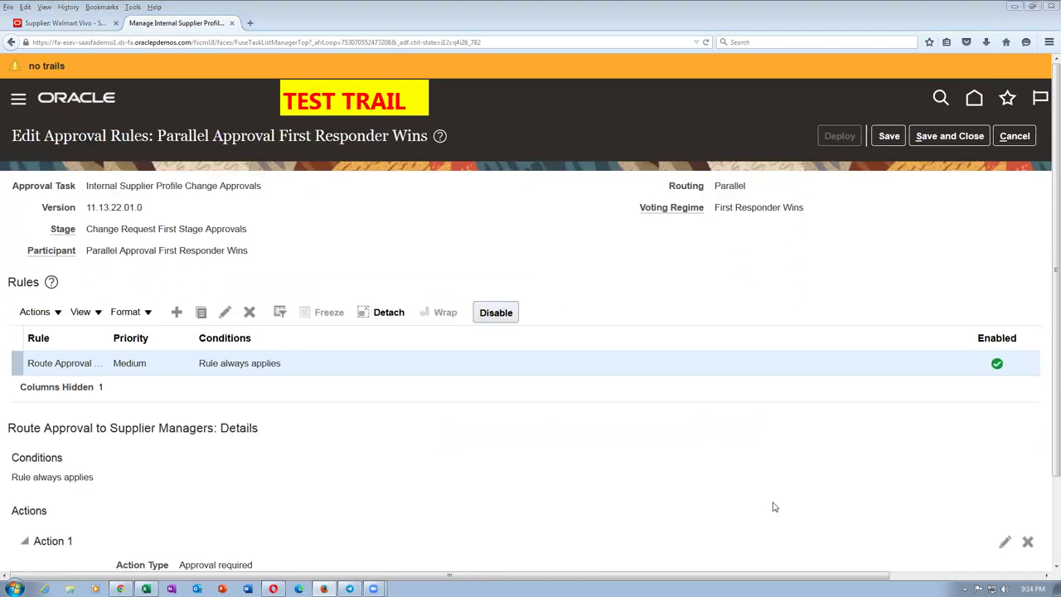
scroll(1045, 462, "down", 2)
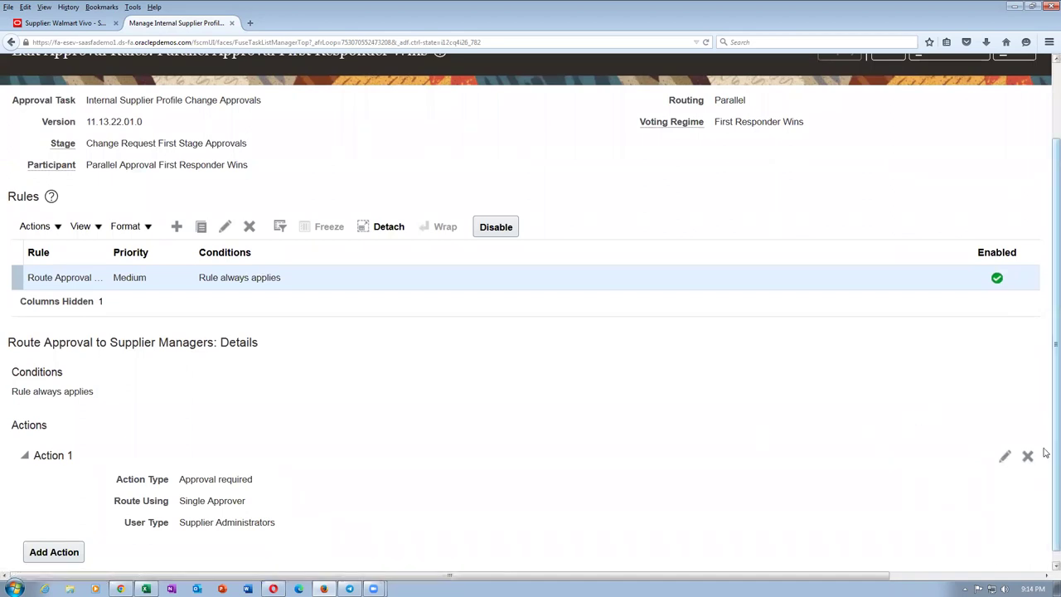
left_click(1005, 456)
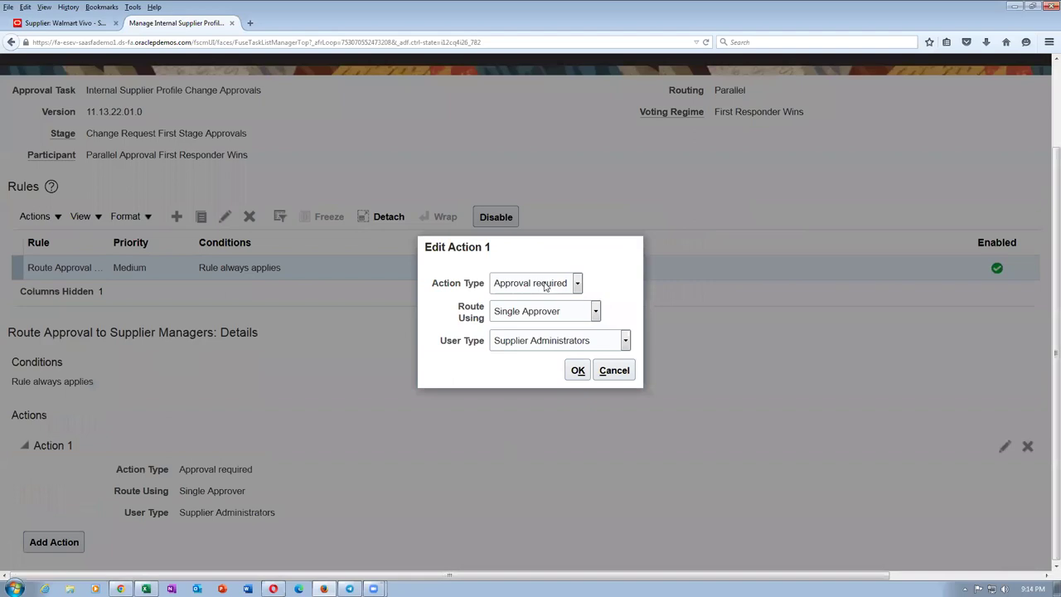
left_click(545, 287)
left_click(540, 313)
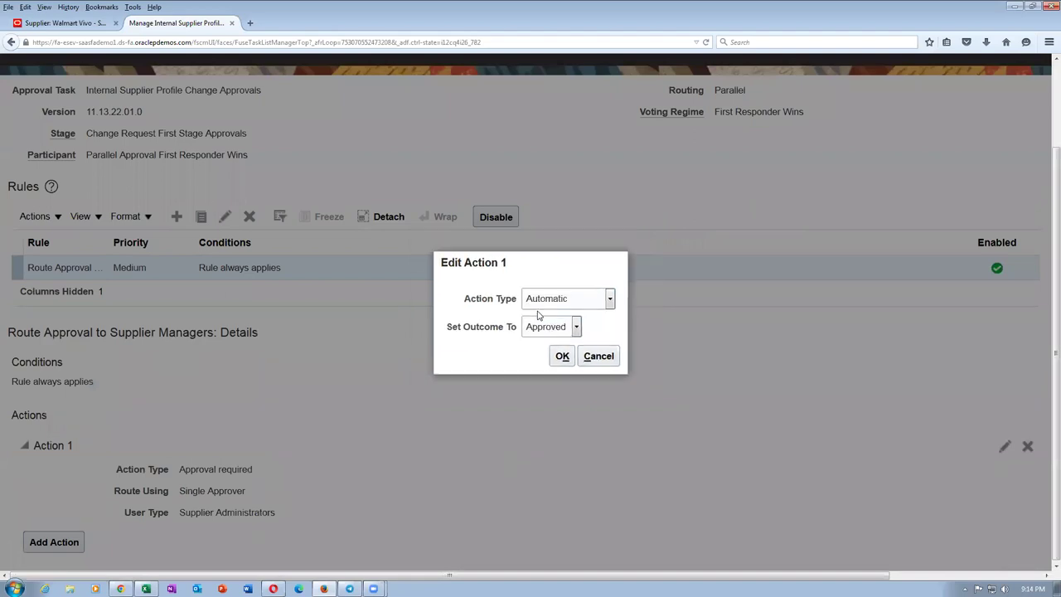
left_click(562, 357)
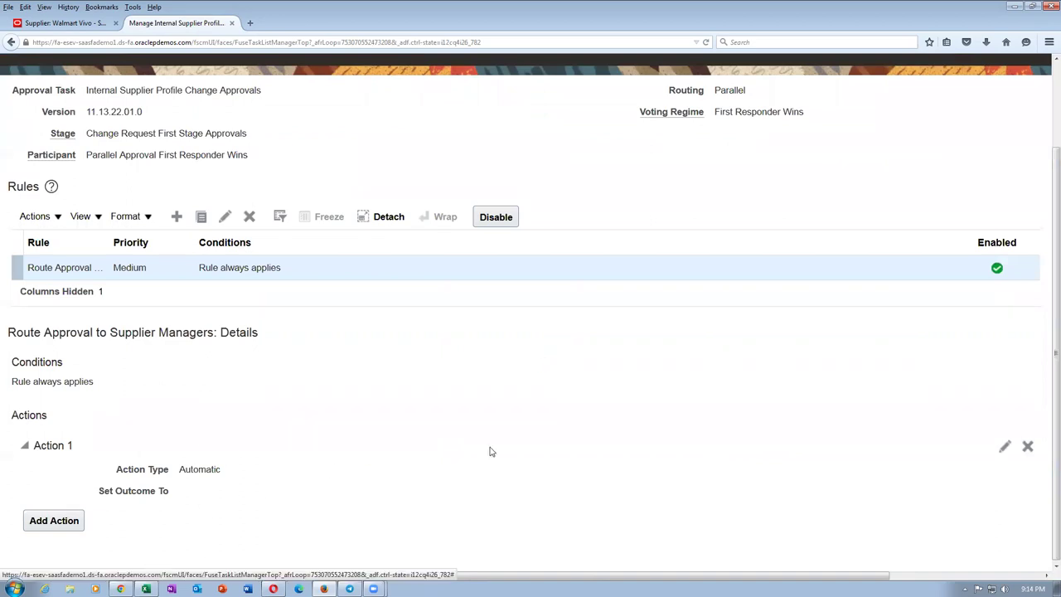
Save the edited approval rules and deploy them for all participants
scroll(963, 121, "up", 2)
left_click(890, 136)
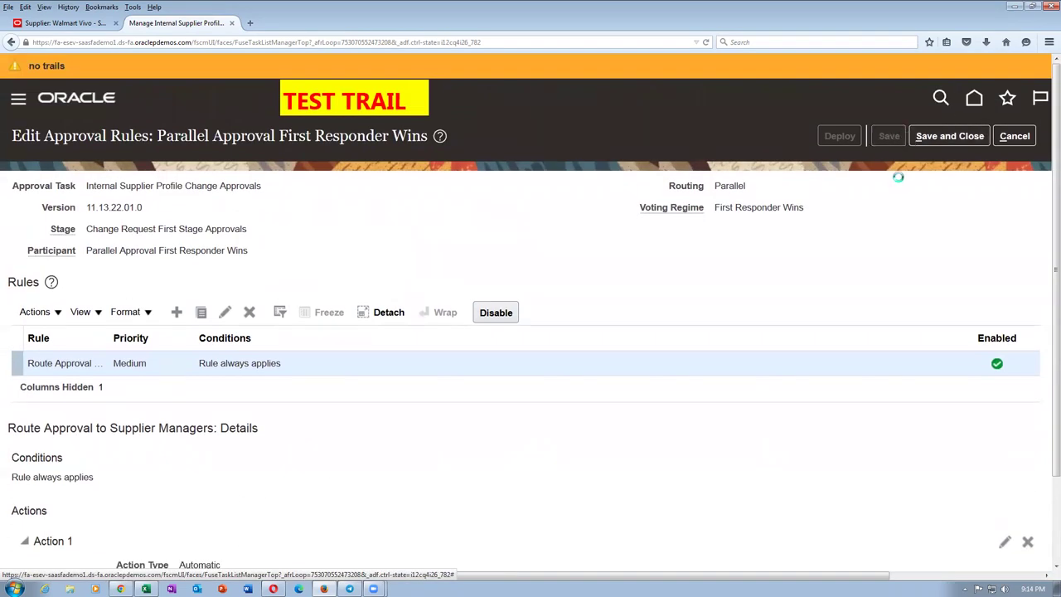
left_click(840, 136)
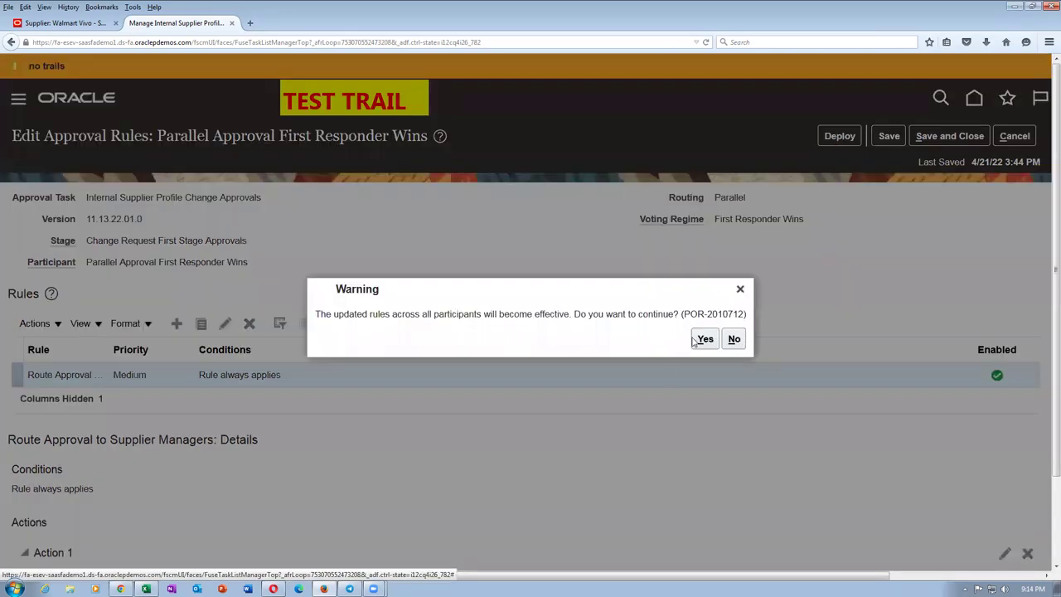
left_click(701, 339)
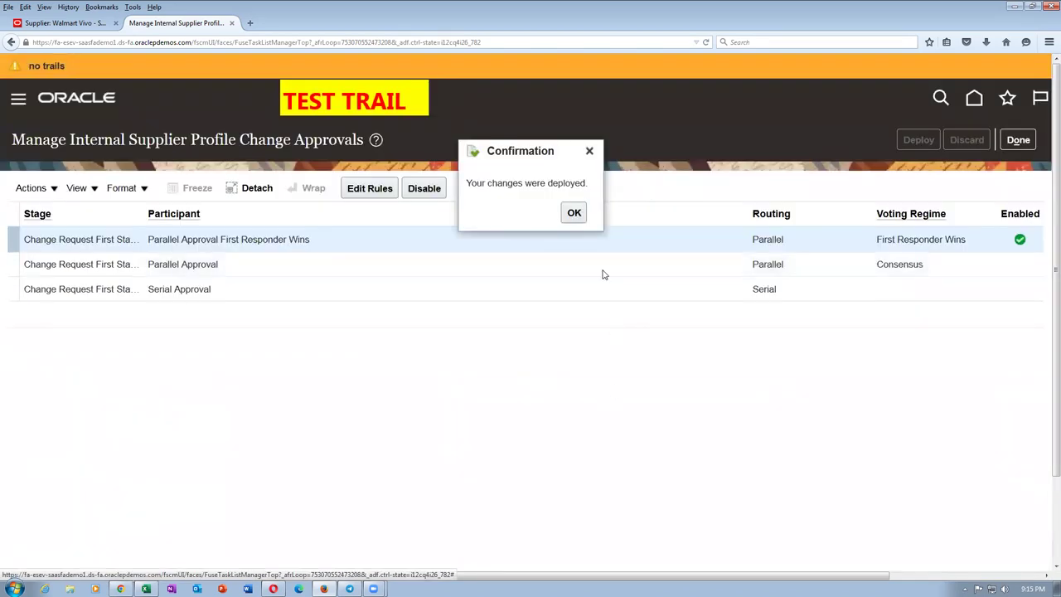
Acknowledge the rule deployment, return to the Walmart Vivo supplier and cancel its new contact
left_click(574, 215)
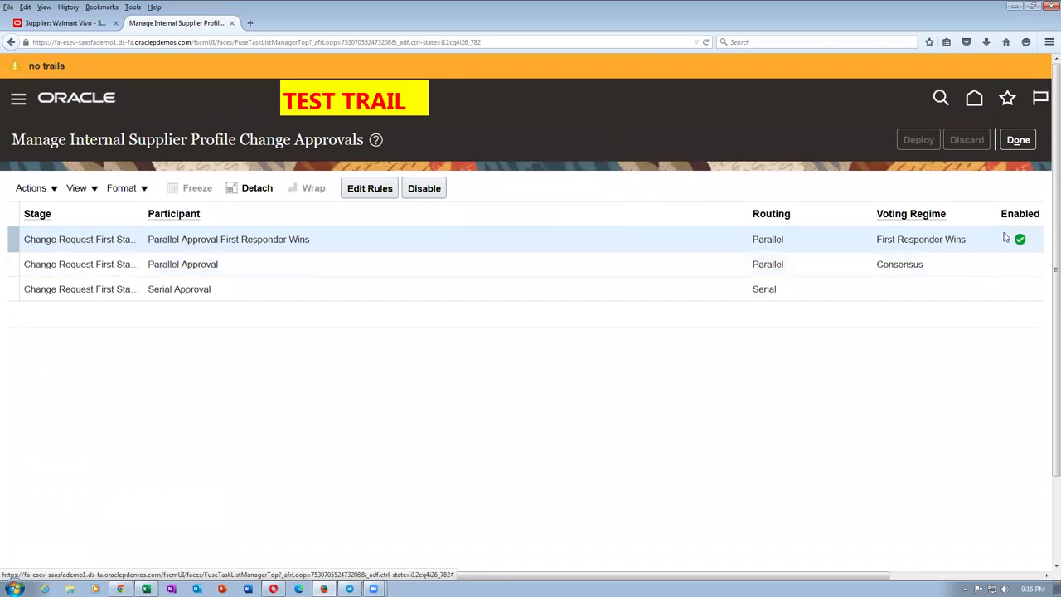
left_click(65, 23)
scroll(424, 291, "up", 5)
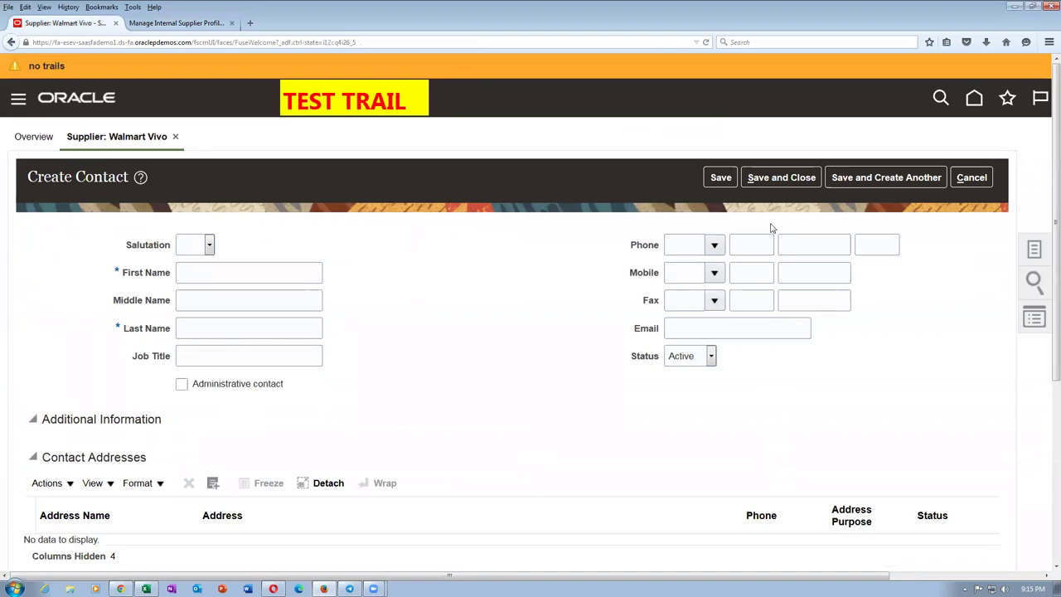
left_click(972, 177)
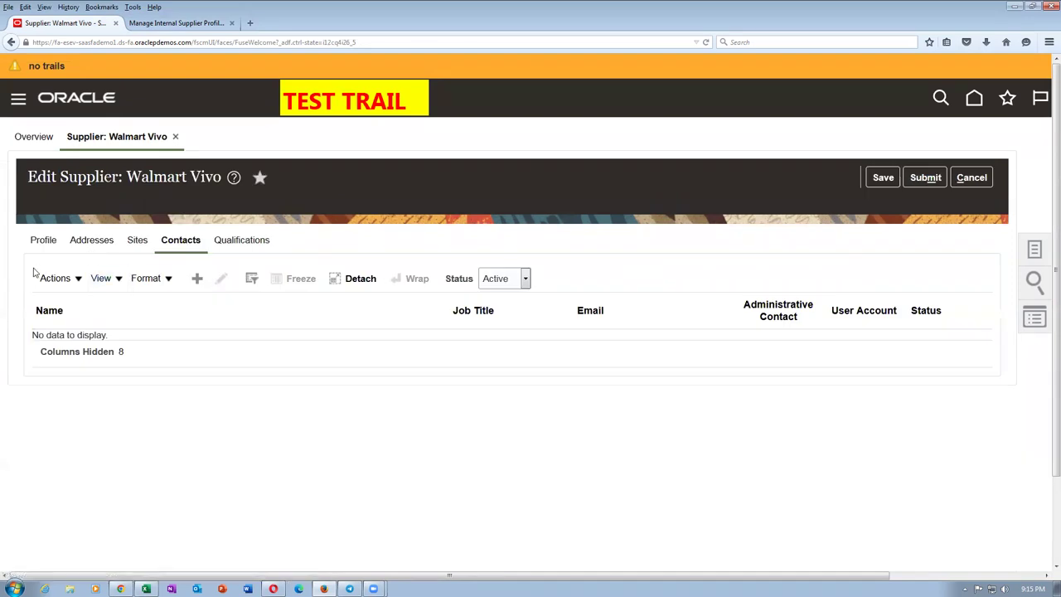
left_click(94, 241)
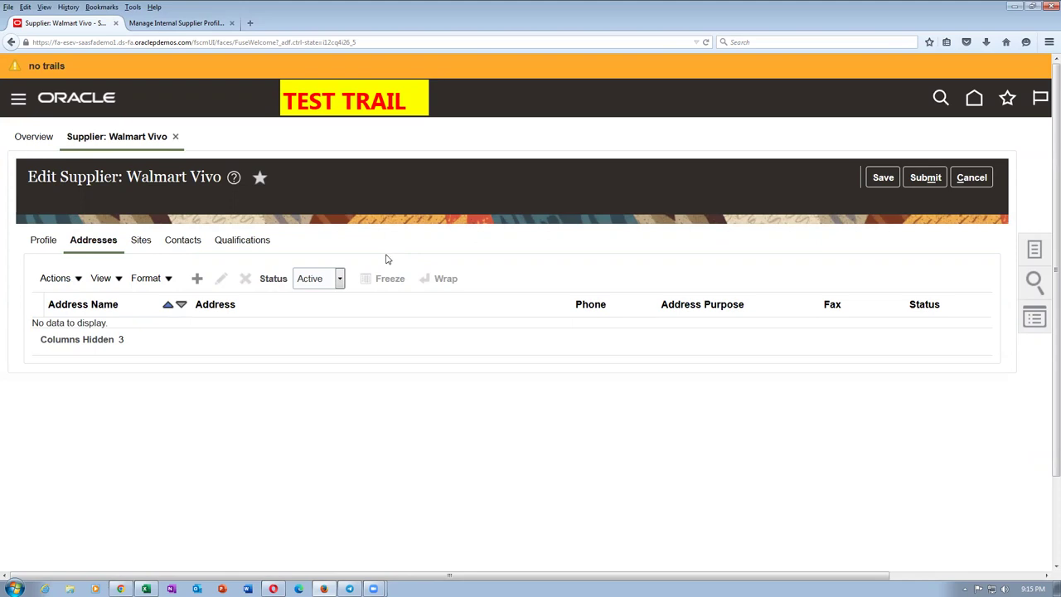
left_click(198, 282)
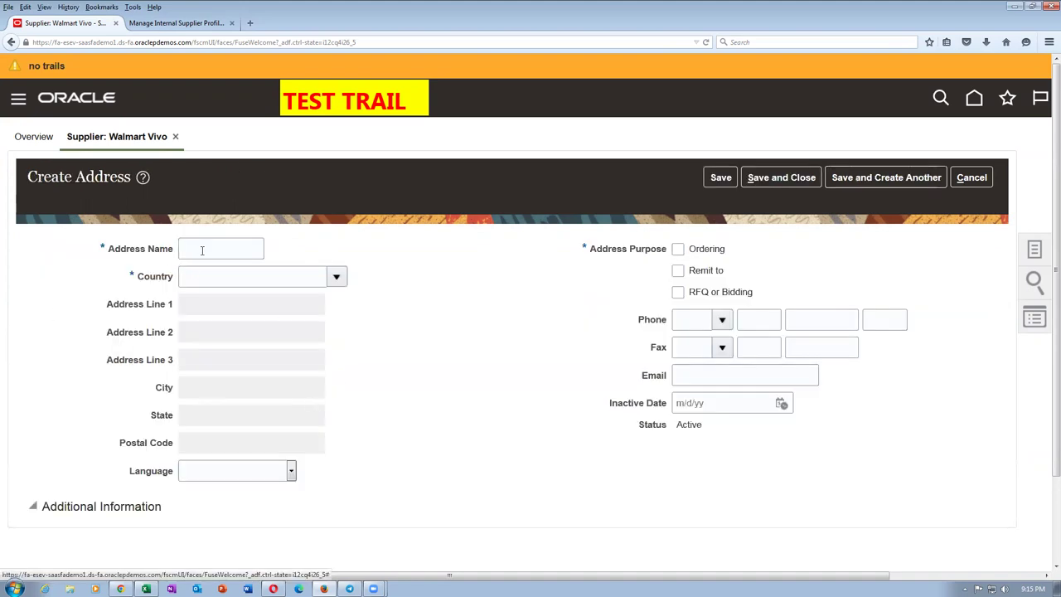
type("01 addr 1")
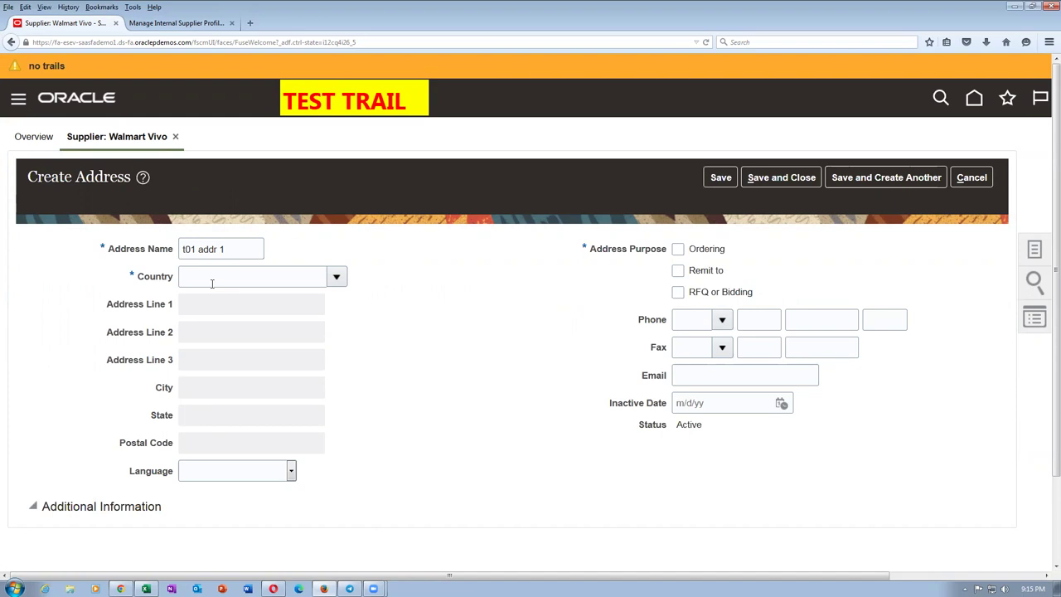
type("United sta")
key("Tab")
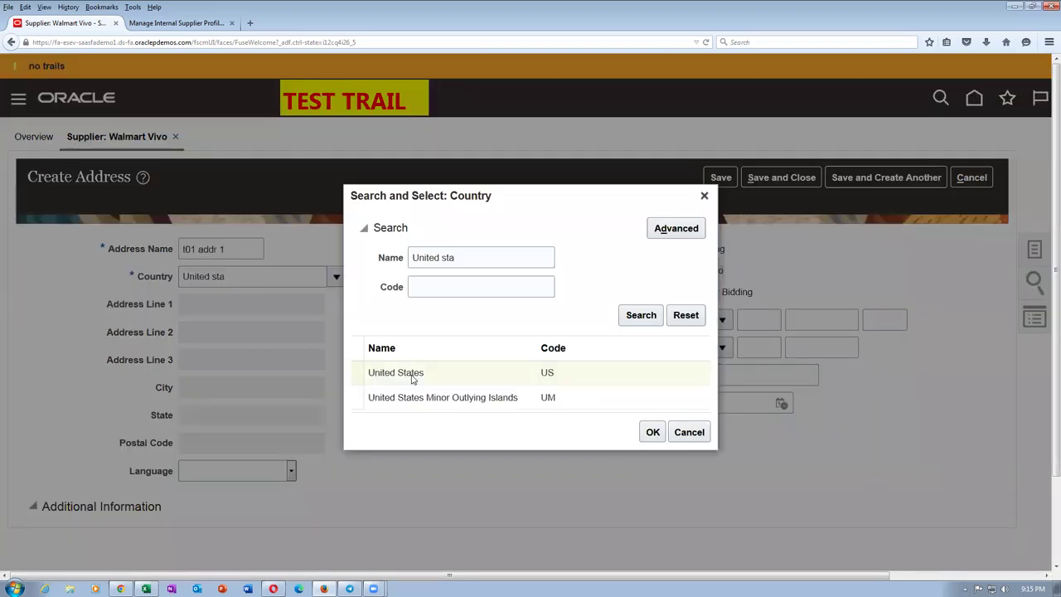
left_click(412, 378)
left_click(653, 432)
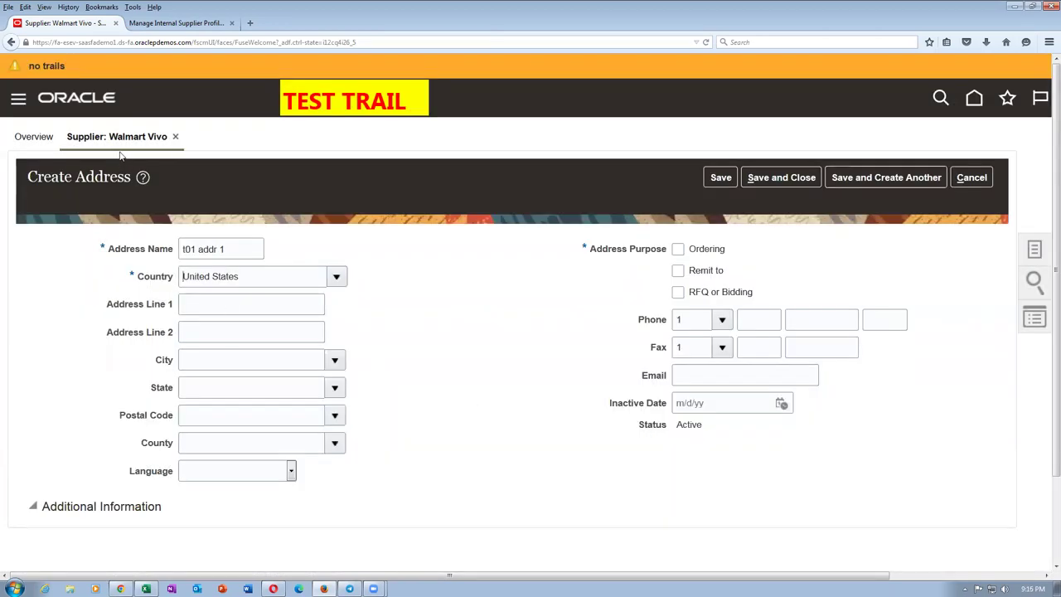
left_click(981, 178)
left_click(985, 178)
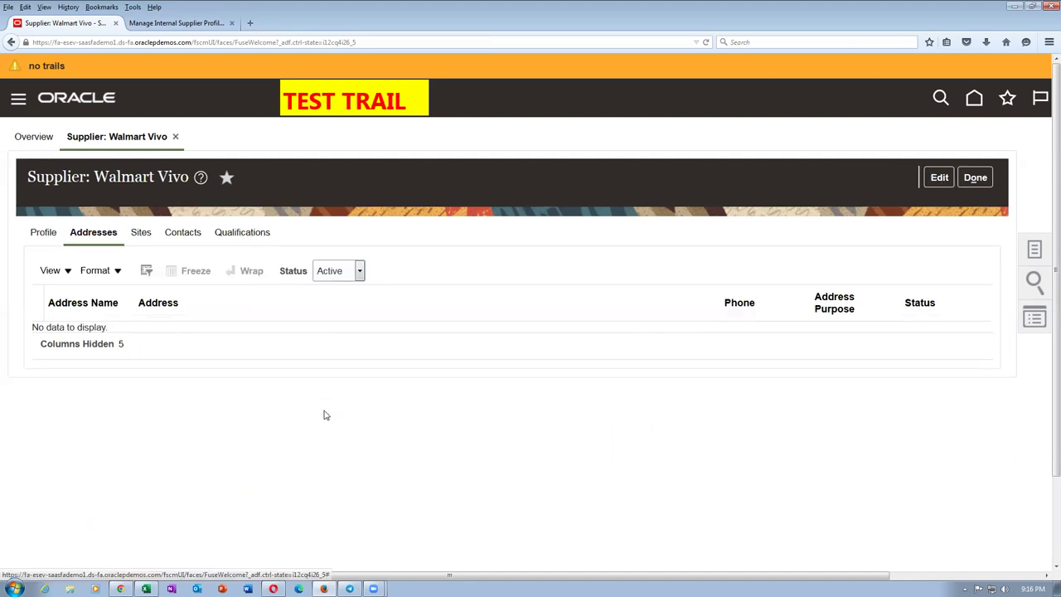
Close the Walmart Vivo supplier and try to open a01_supplier from the suppliers that have no addresses
left_click(175, 136)
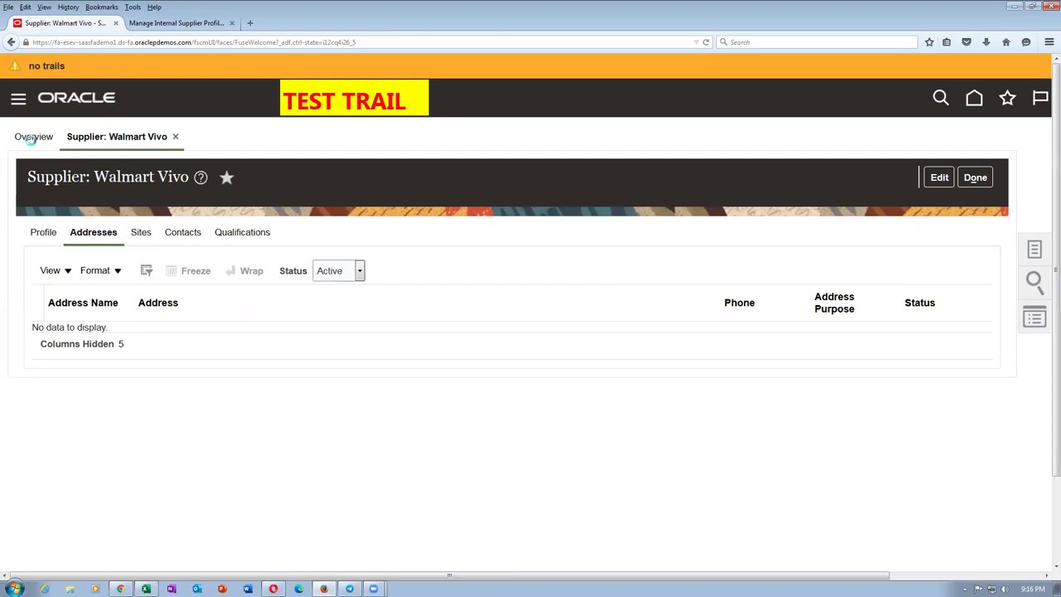
scroll(323, 365, "down", 4)
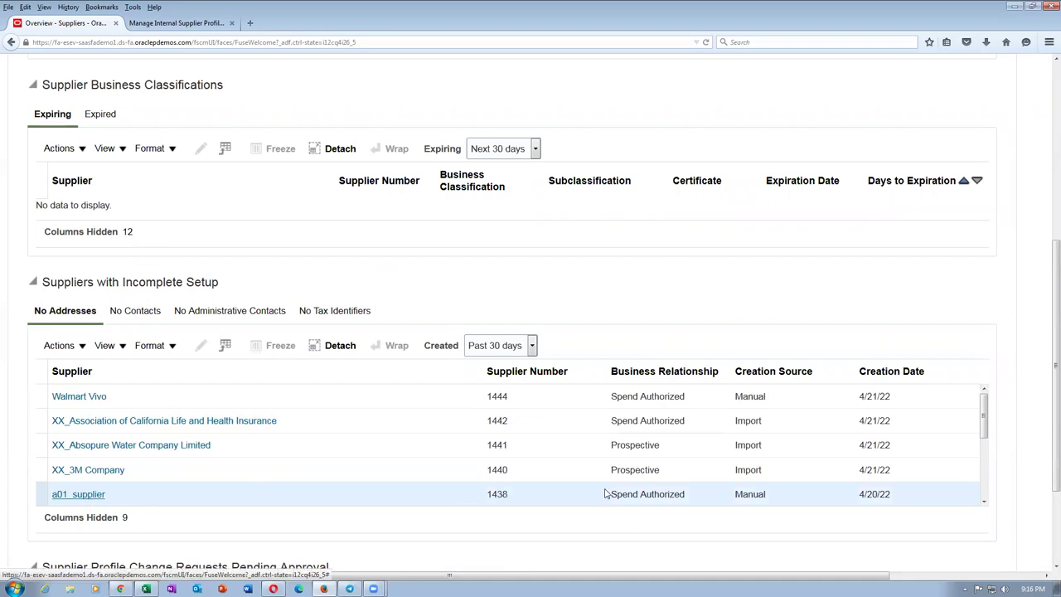
left_click(80, 495)
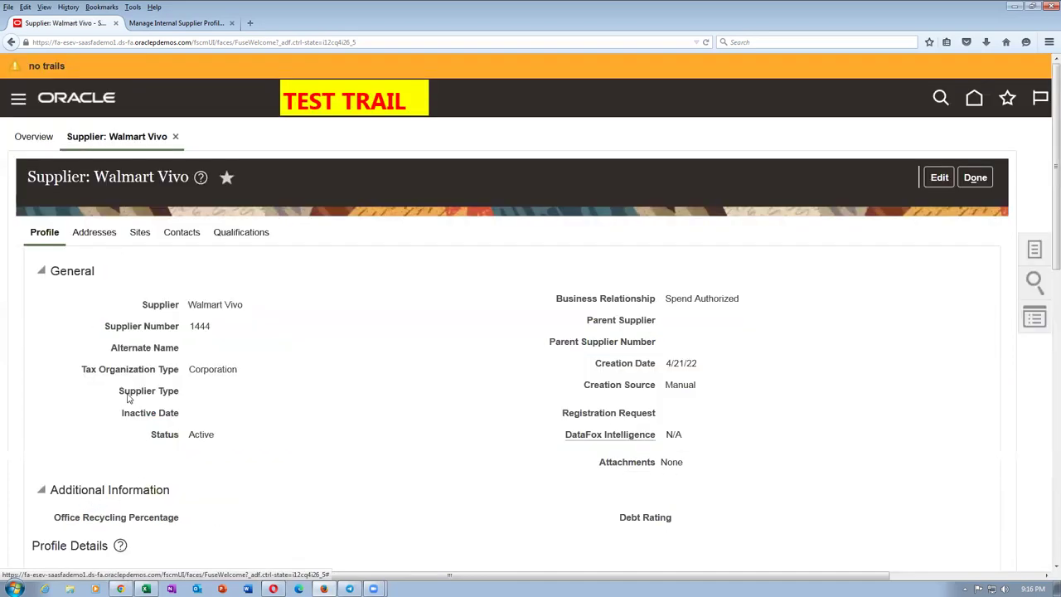
left_click_drag(96, 176, 188, 176)
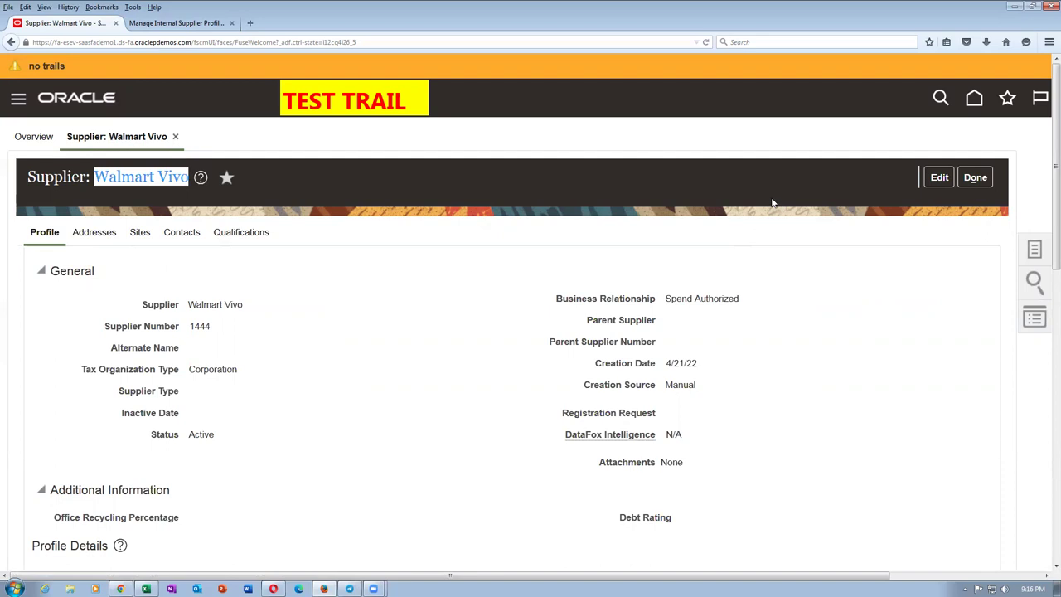
left_click(975, 176)
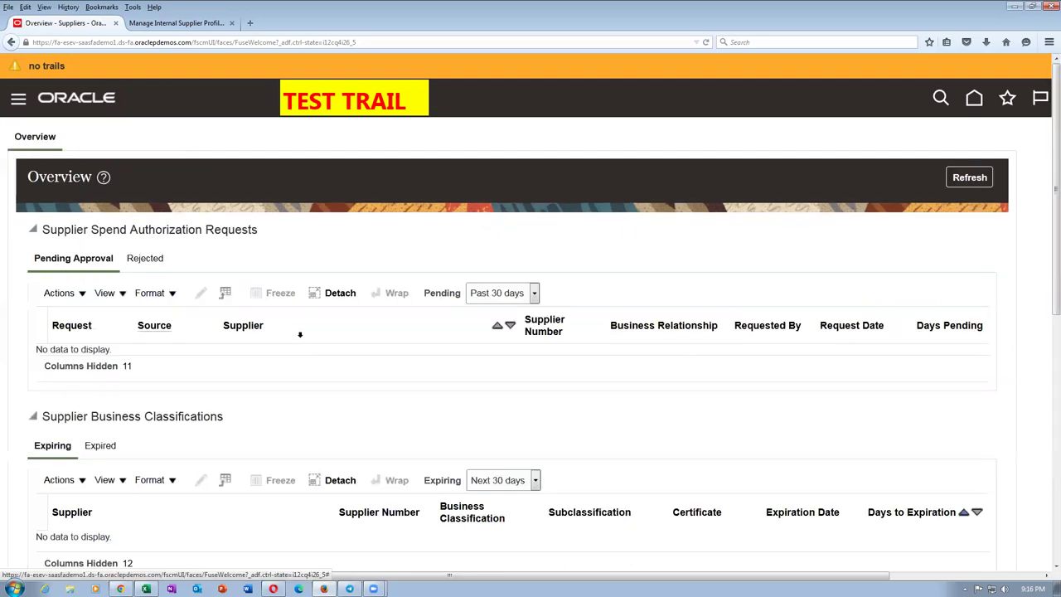
Look through the incomplete suppliers that have no addresses and view the profile of XX_3M Company
scroll(297, 370, "down", 5)
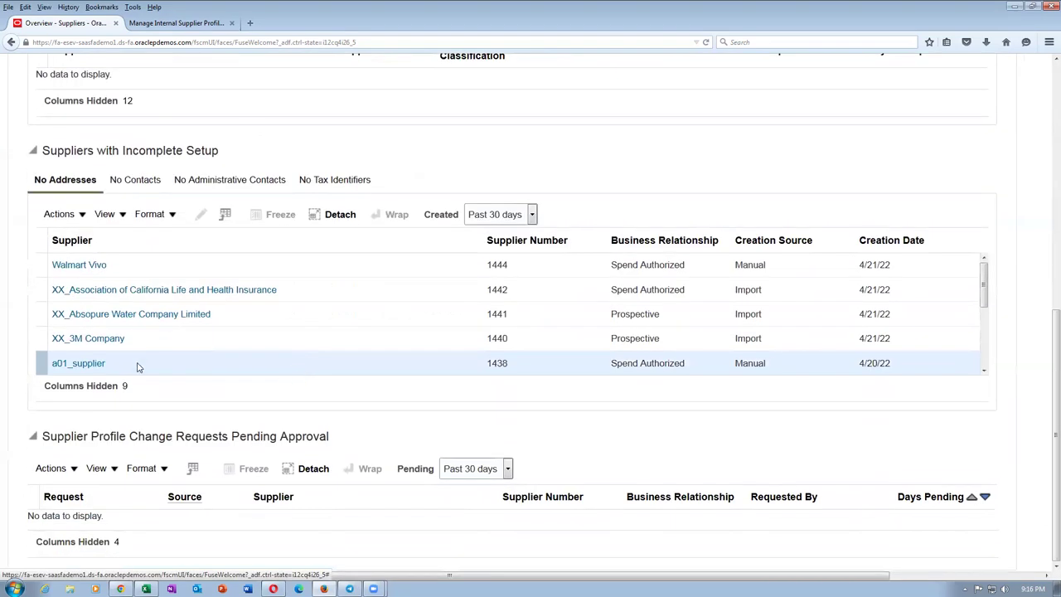
left_click(97, 367)
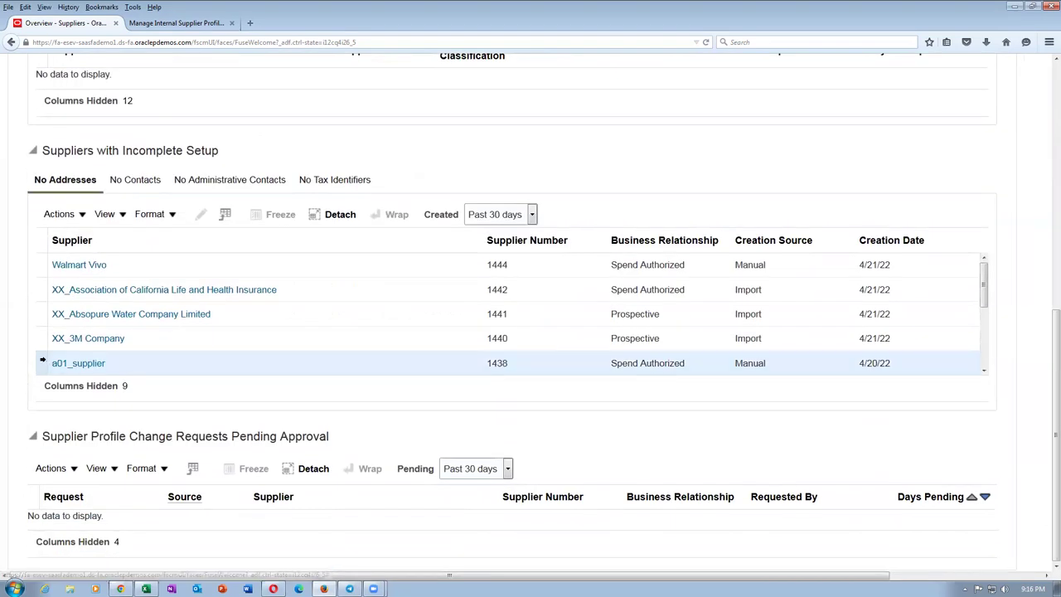
left_click(59, 214)
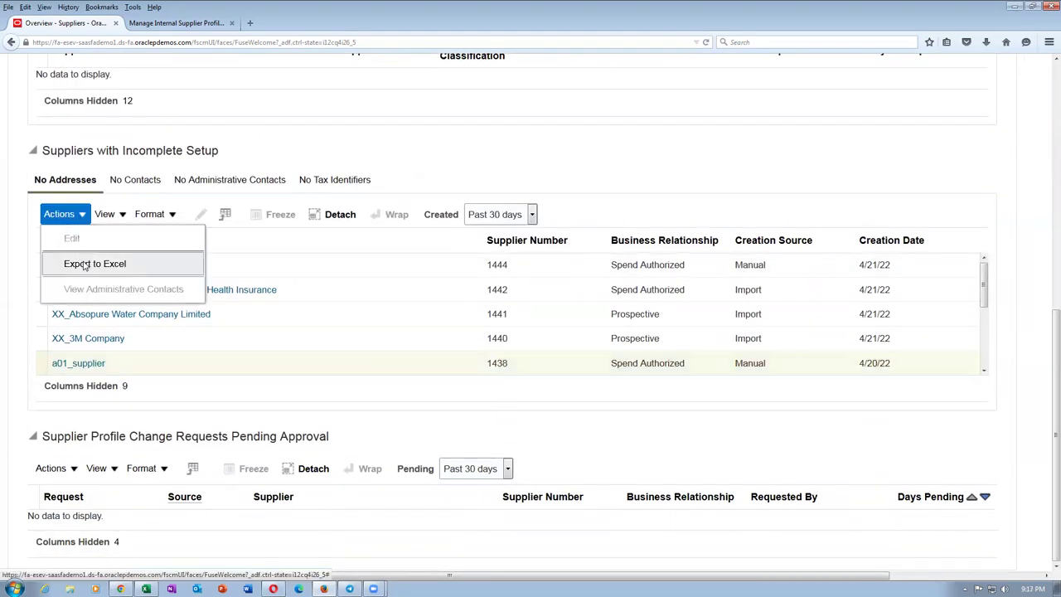
left_click(183, 364)
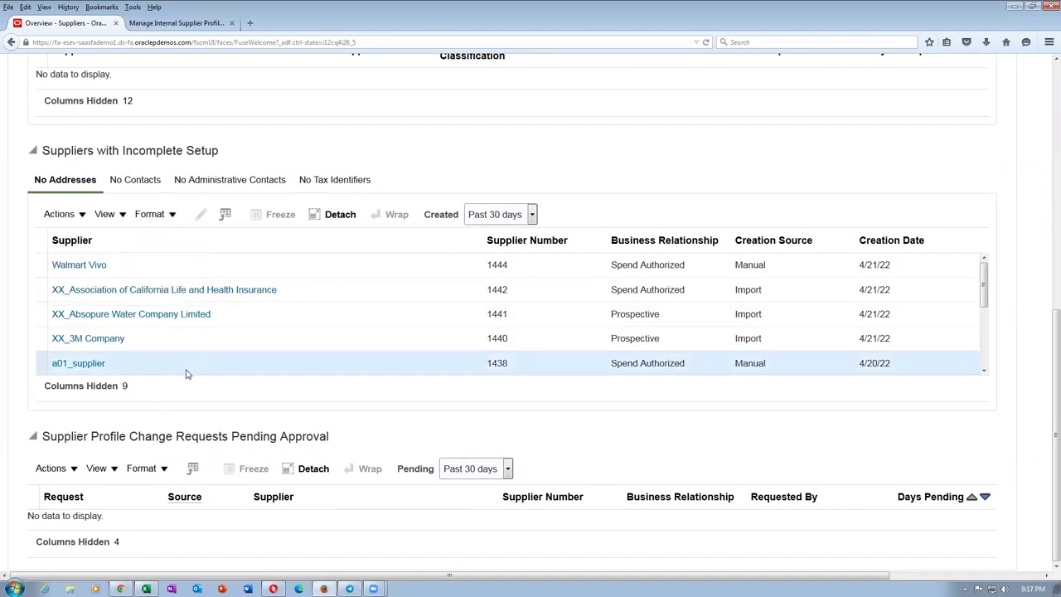
left_click_drag(989, 292, 981, 343)
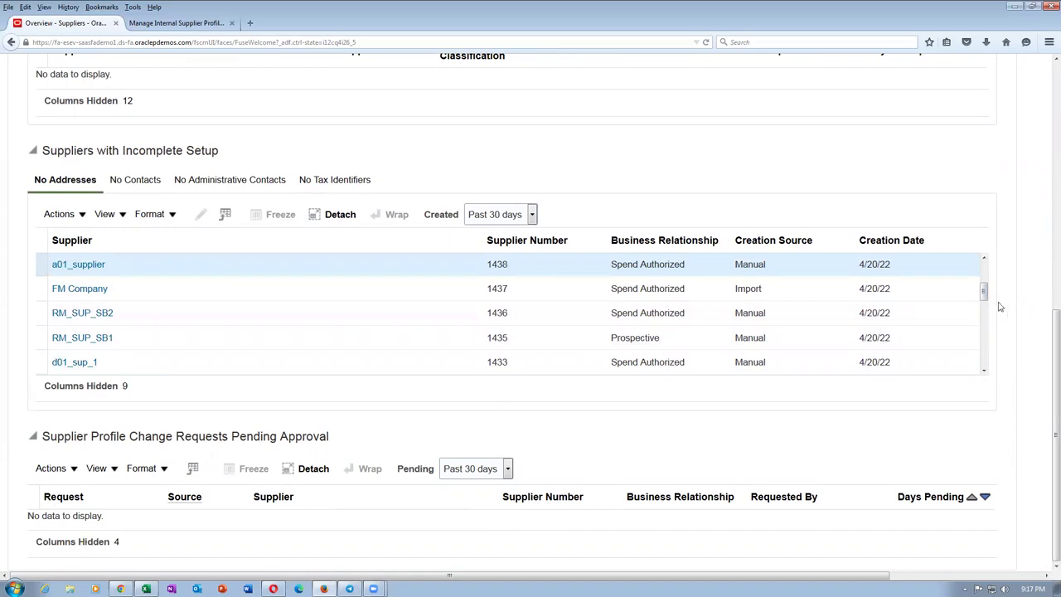
left_click_drag(984, 294, 983, 270)
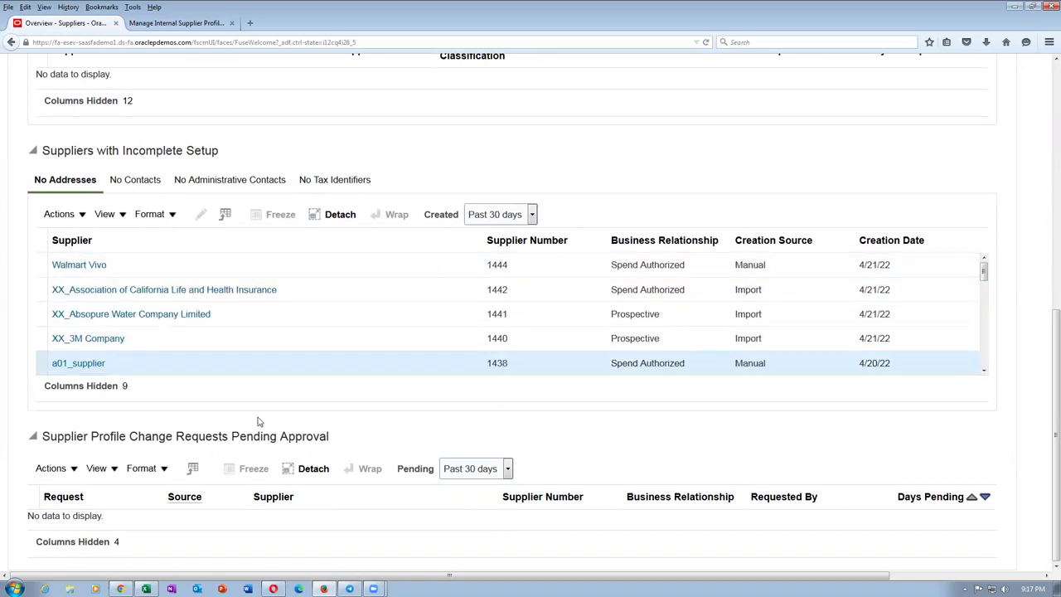
left_click(98, 340)
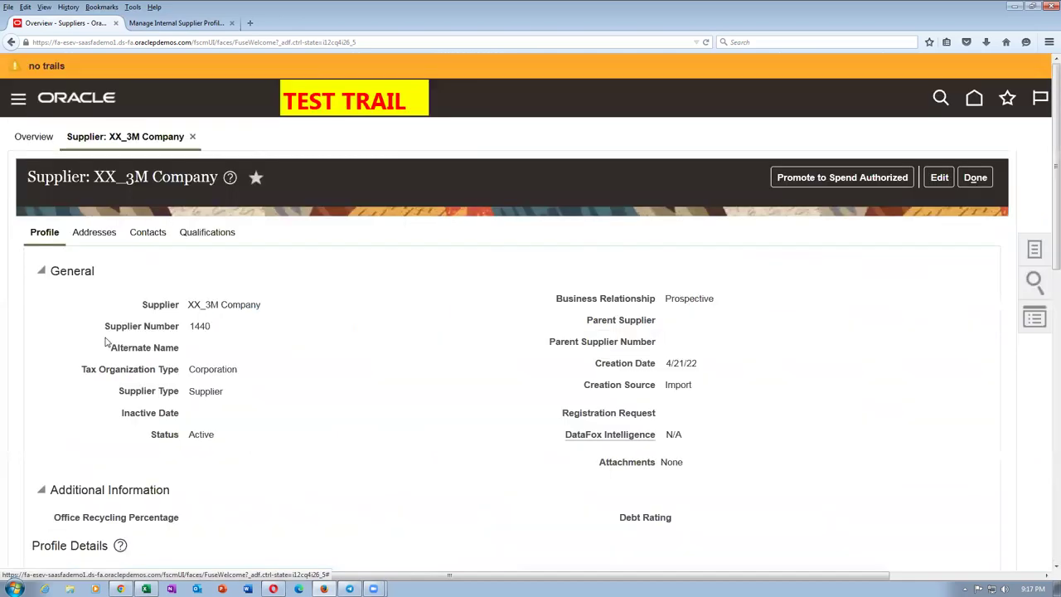
left_click_drag(113, 181, 126, 181)
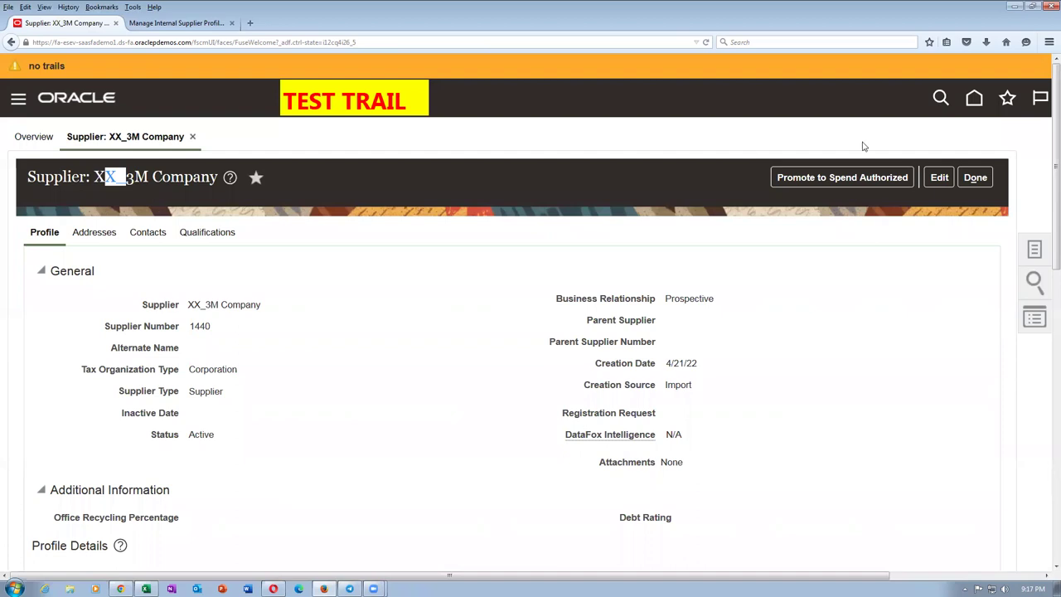
left_click(976, 178)
Open a01_supplier from the suppliers with incomplete setup that have no addresses
scroll(91, 446, "down", 3)
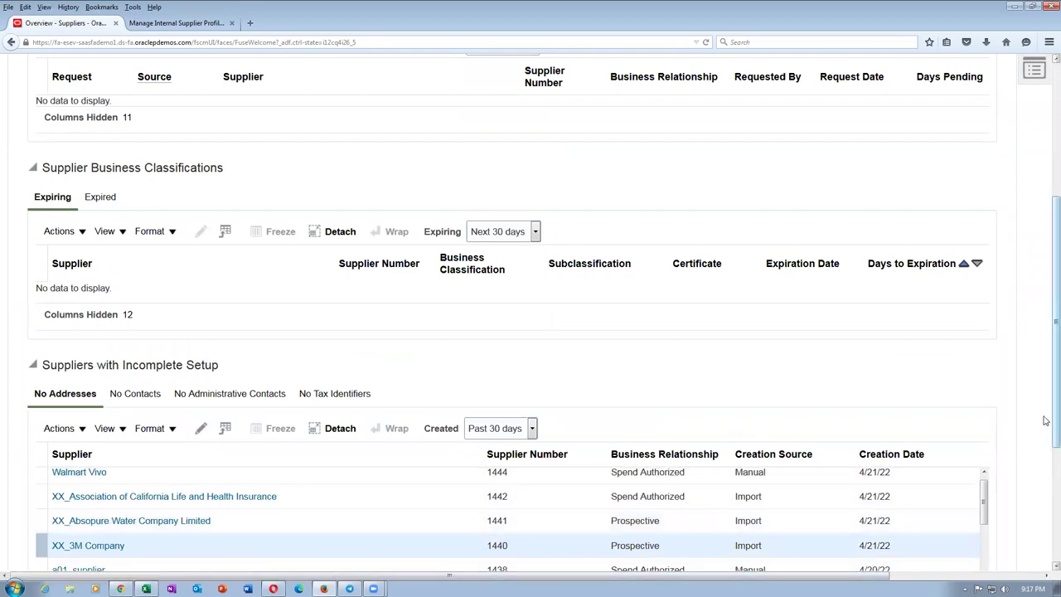
left_click_drag(1046, 427, 1048, 476)
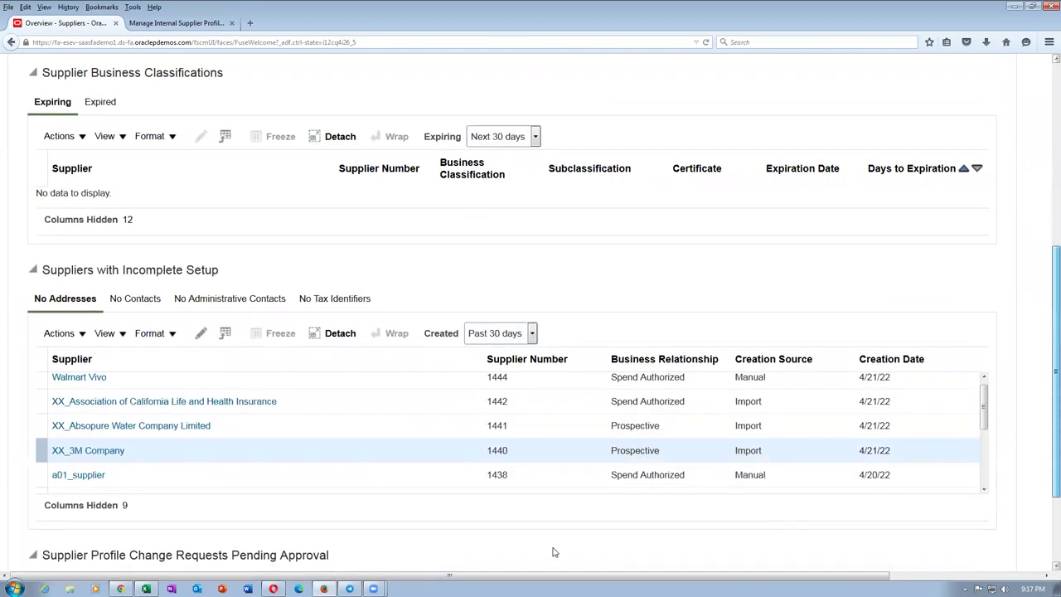
left_click(87, 472)
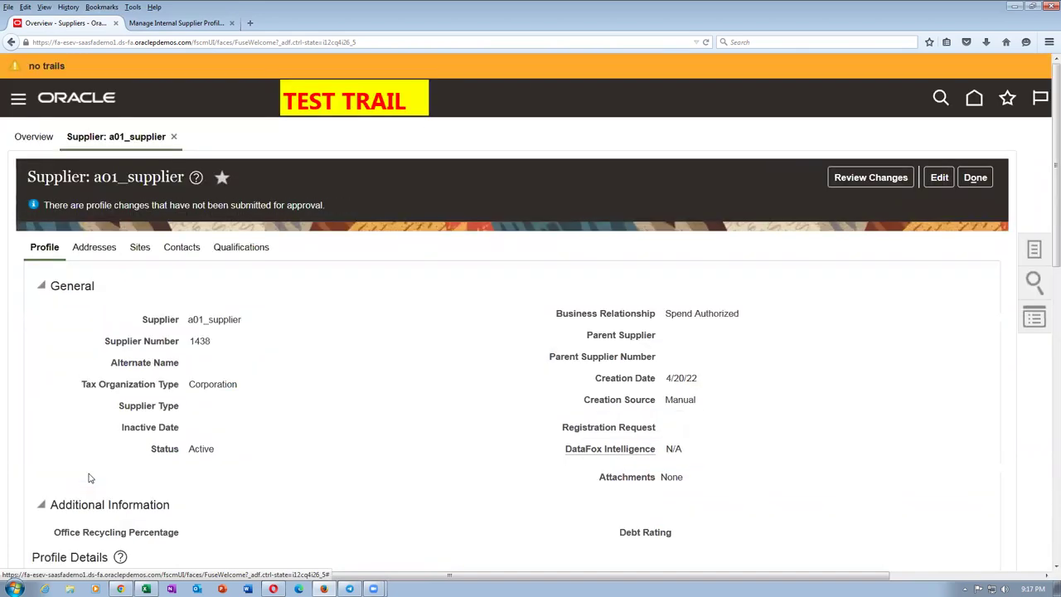
left_click_drag(94, 175, 178, 174)
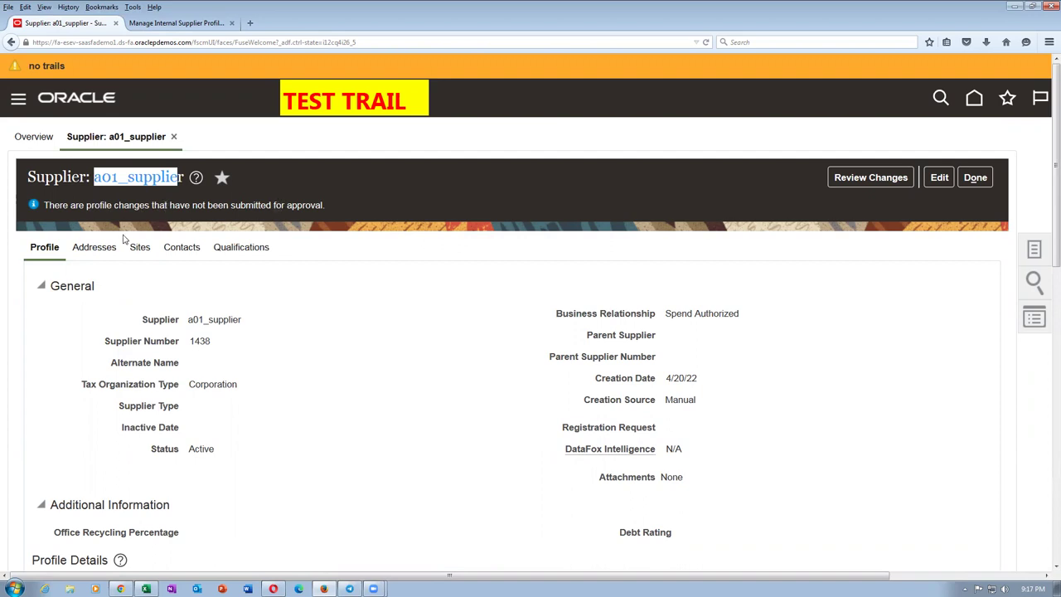
left_click_drag(71, 205, 113, 206)
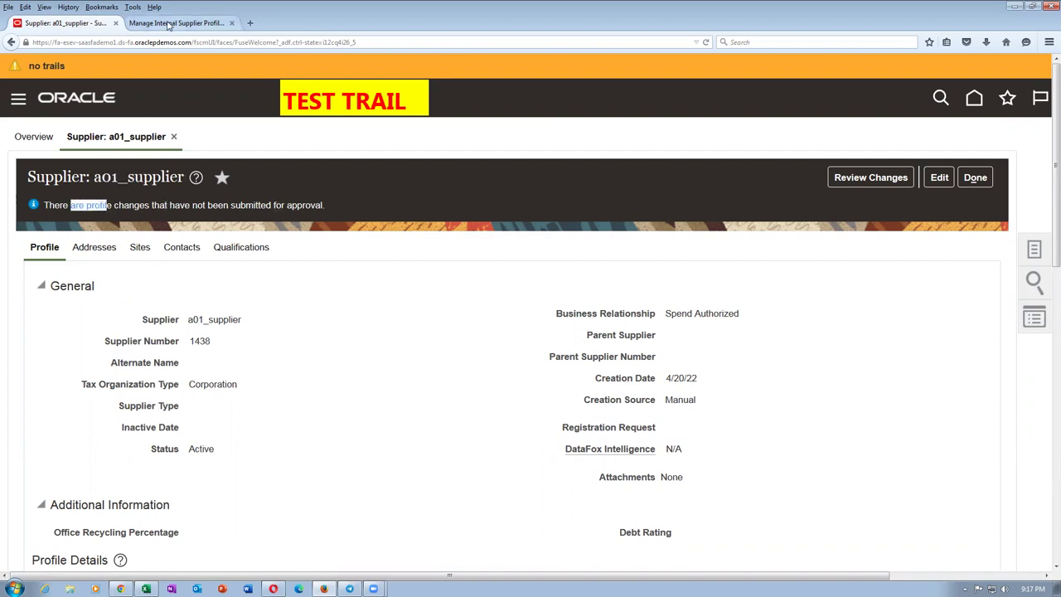
Check the Manage Internal Supplier Profile Change Approvals setup and come back to the a01_supplier profile
left_click(172, 24)
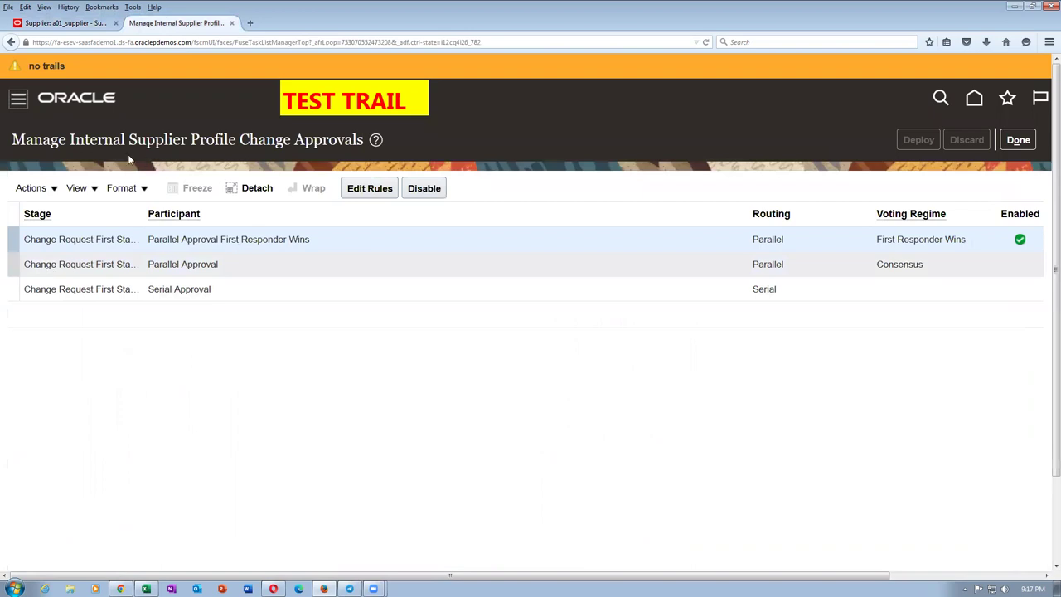
left_click_drag(86, 139, 322, 141)
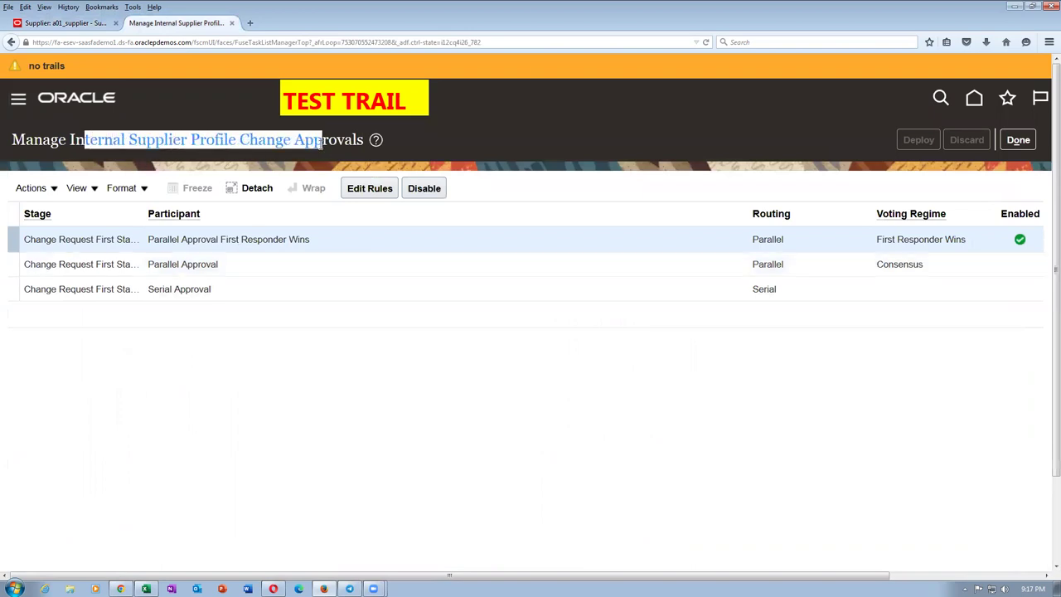
left_click(76, 23)
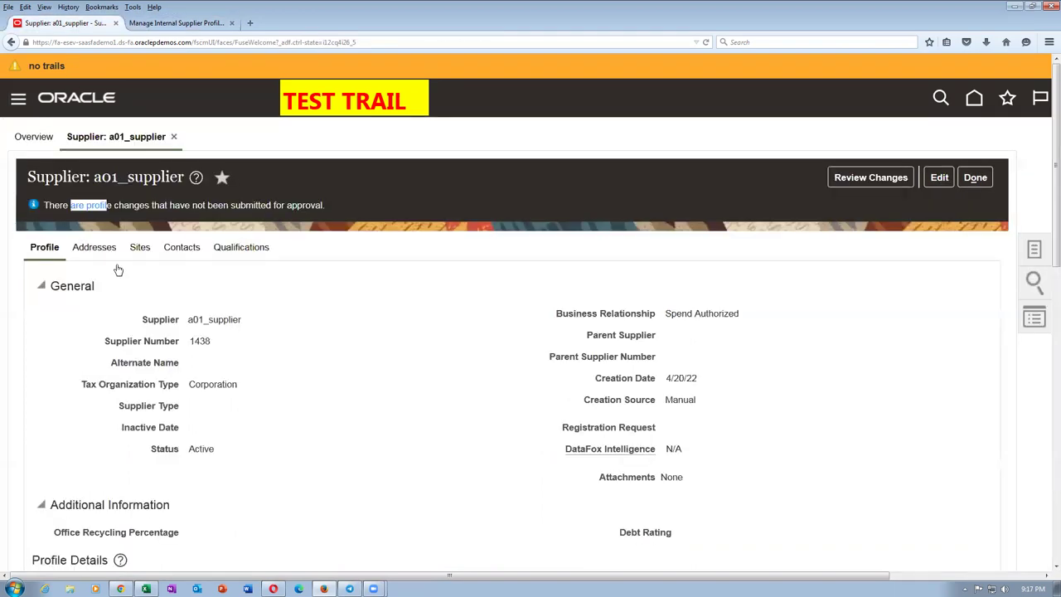
Open a01_supplier for editing, submit its pending profile changes and acknowledge the submission
left_click(943, 179)
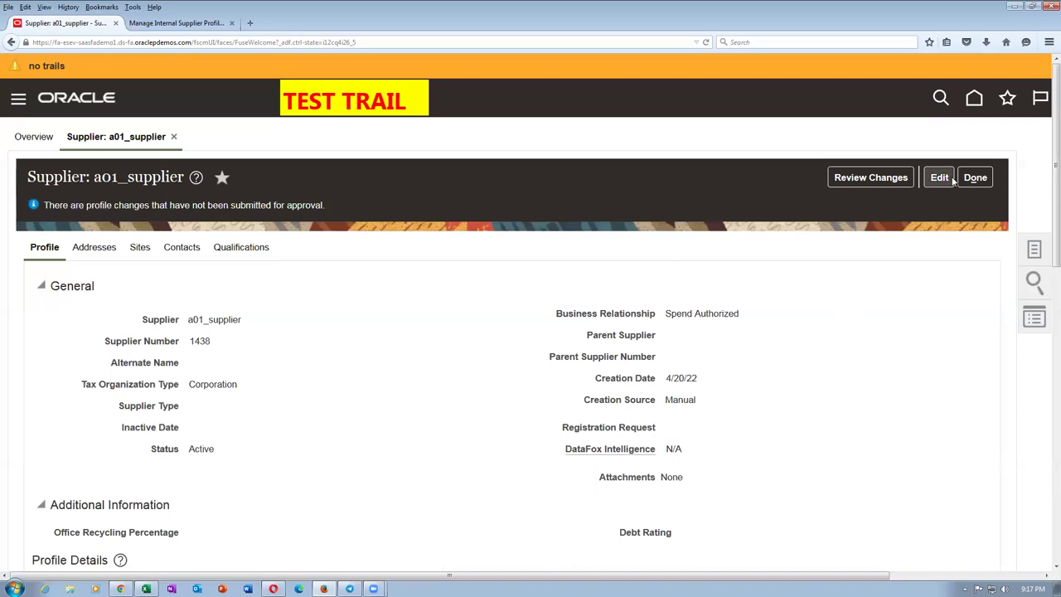
left_click_drag(79, 204, 316, 205)
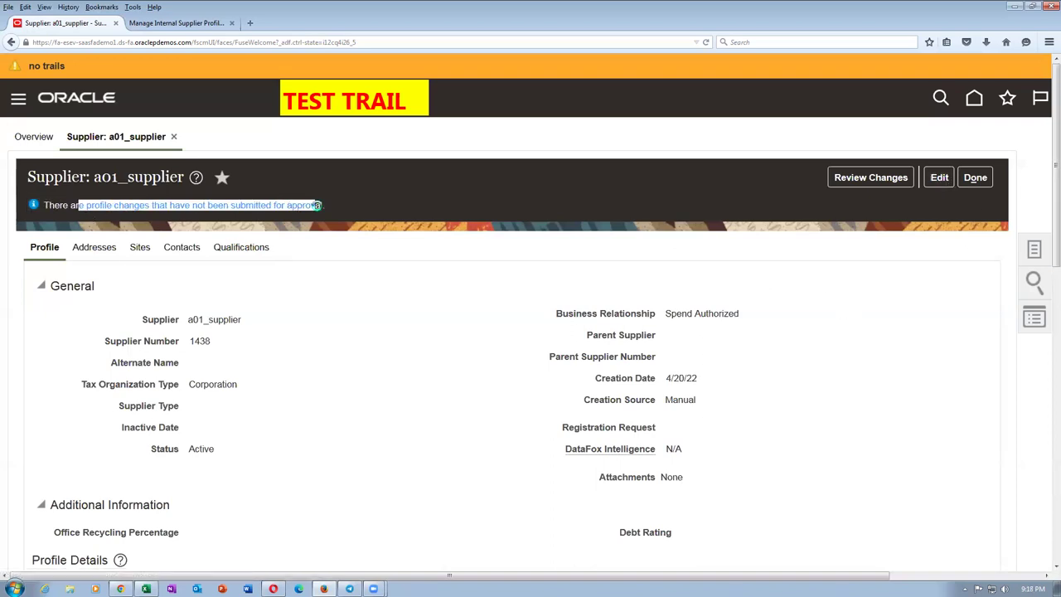
left_click(440, 346)
left_click(937, 182)
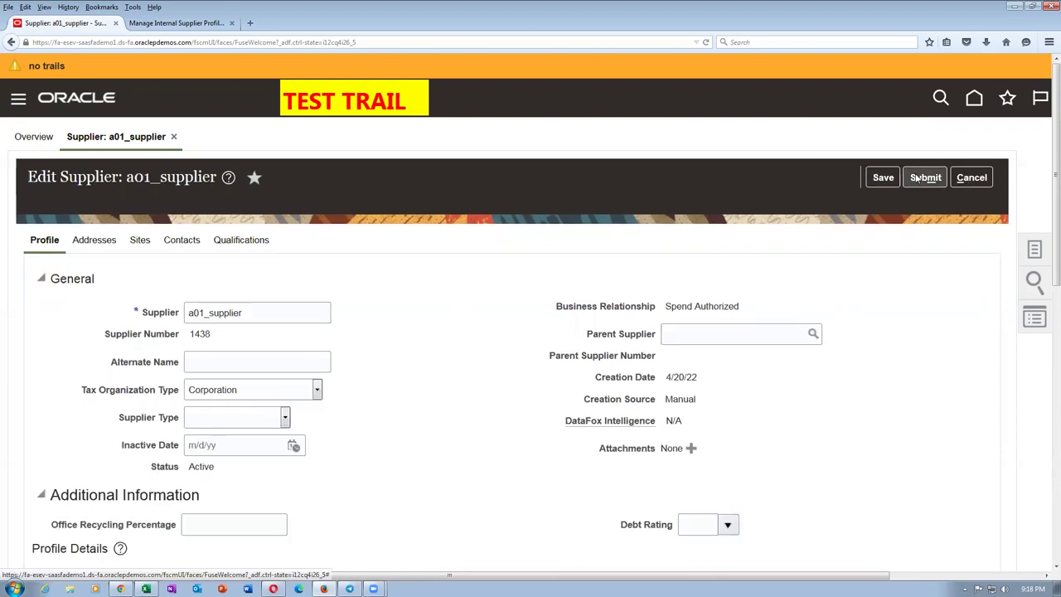
left_click(928, 178)
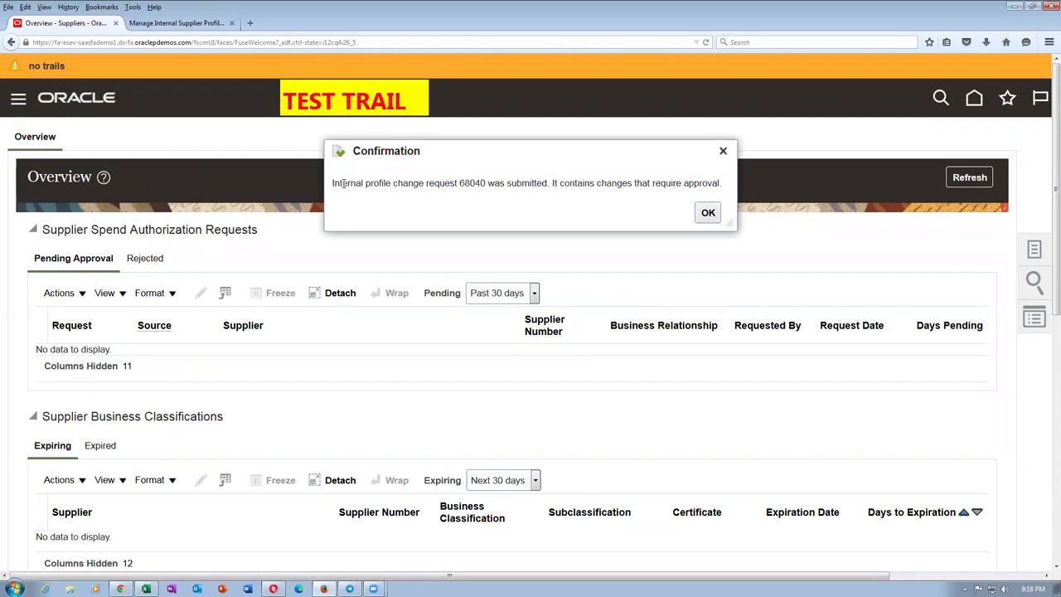
left_click_drag(347, 183, 688, 179)
left_click(709, 214)
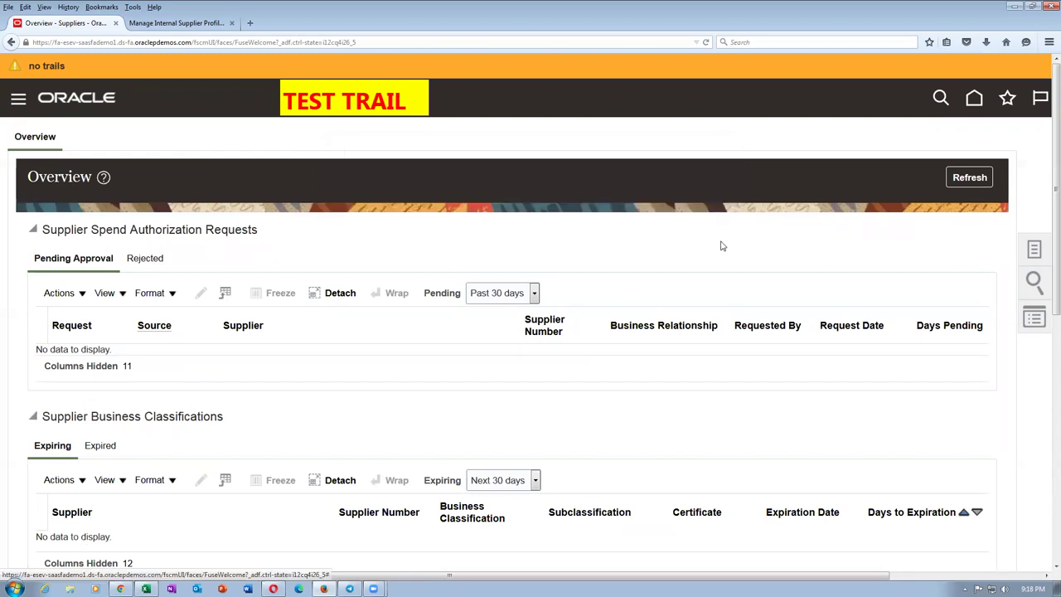
Refresh the suppliers overview repeatedly and examine the incomplete suppliers and the supplier profile change requests pending approval
left_click(969, 177)
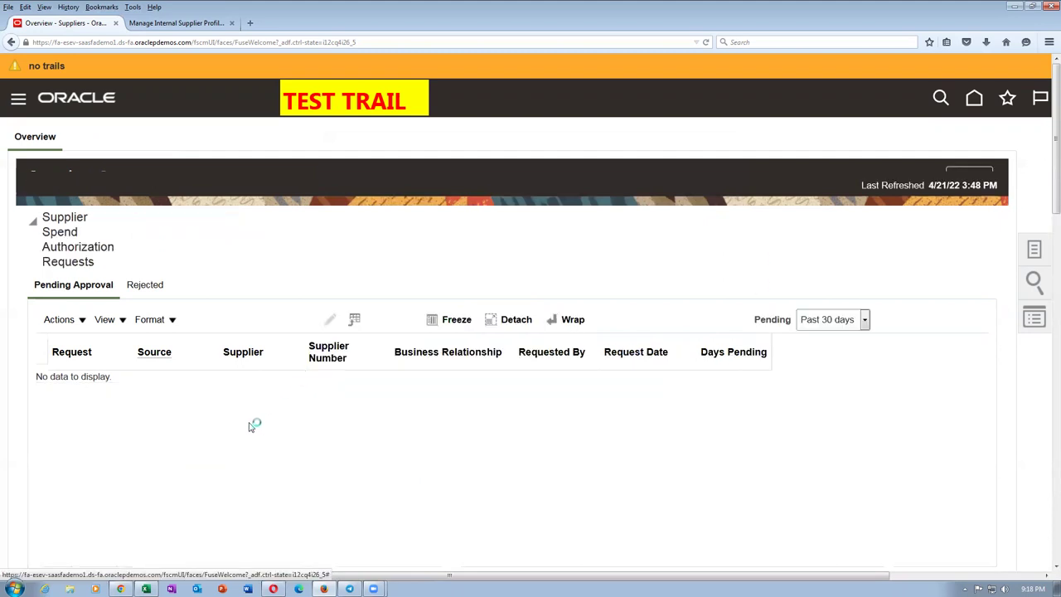
scroll(249, 423, "down", 3)
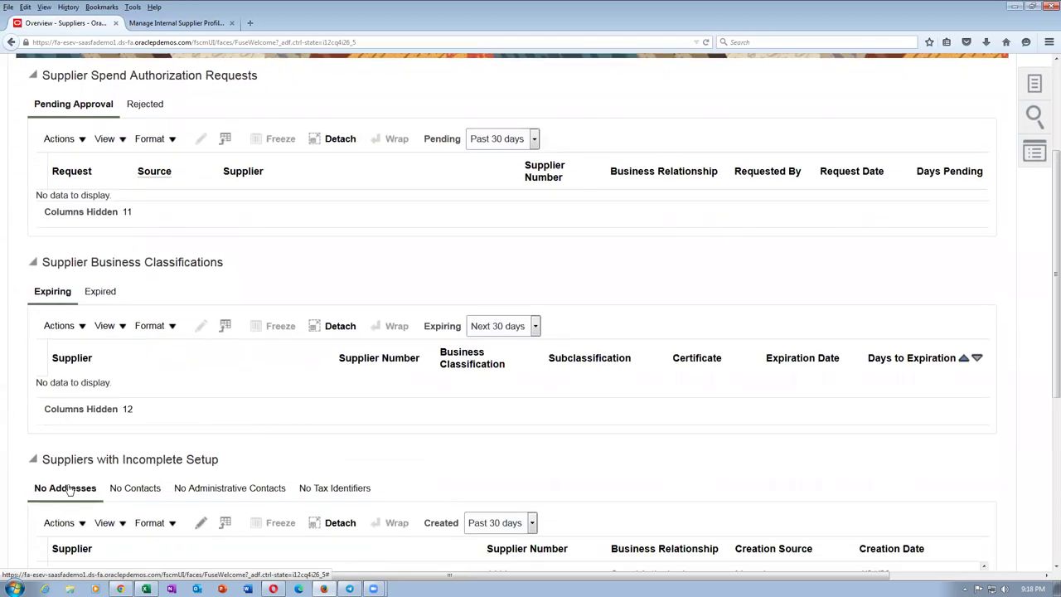
scroll(268, 447, "down", 3)
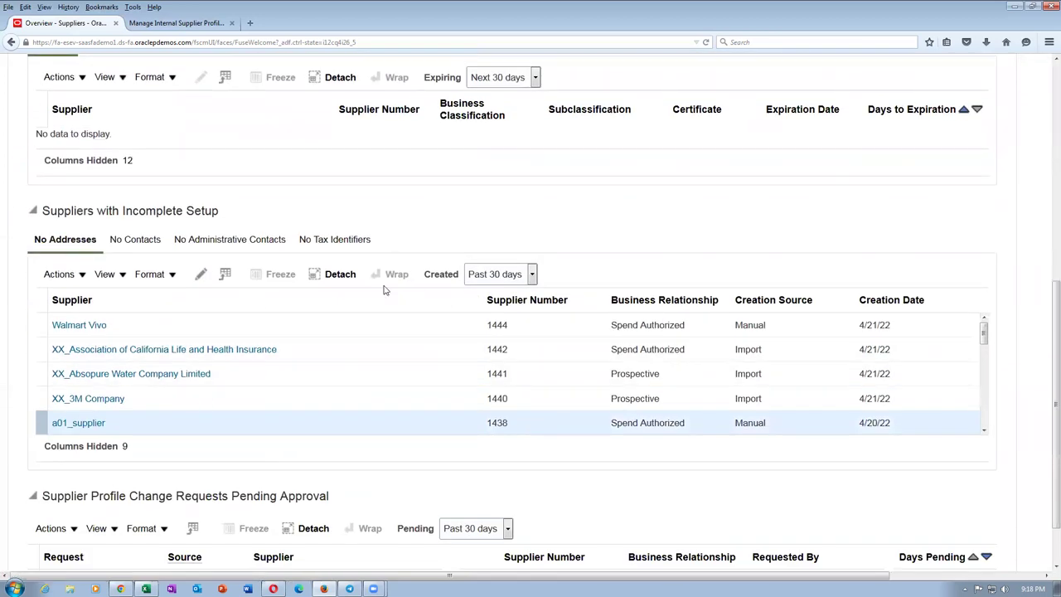
scroll(779, 249, "up", 5)
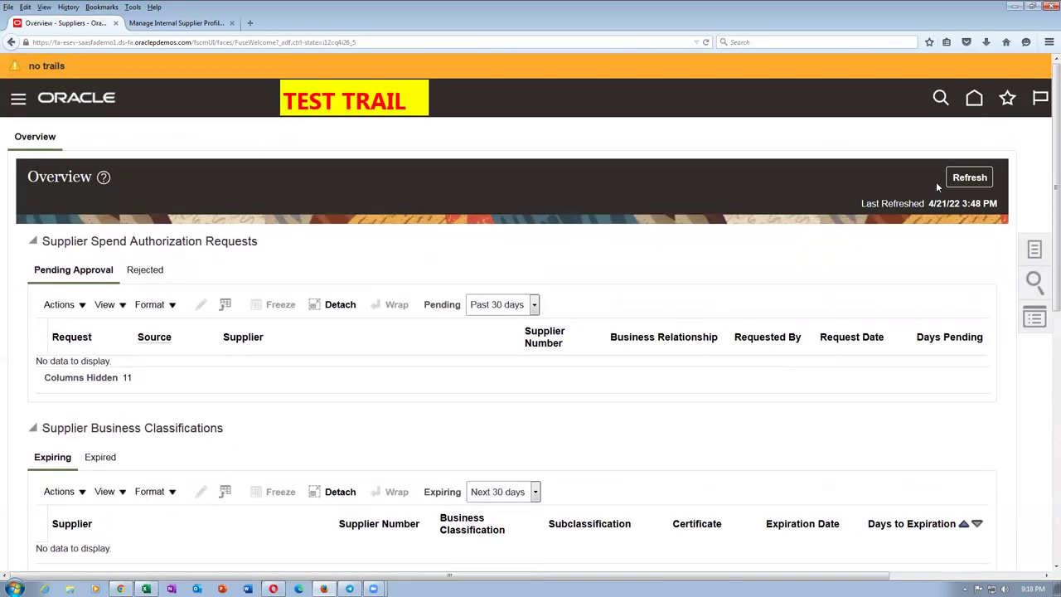
left_click(956, 179)
left_click(956, 178)
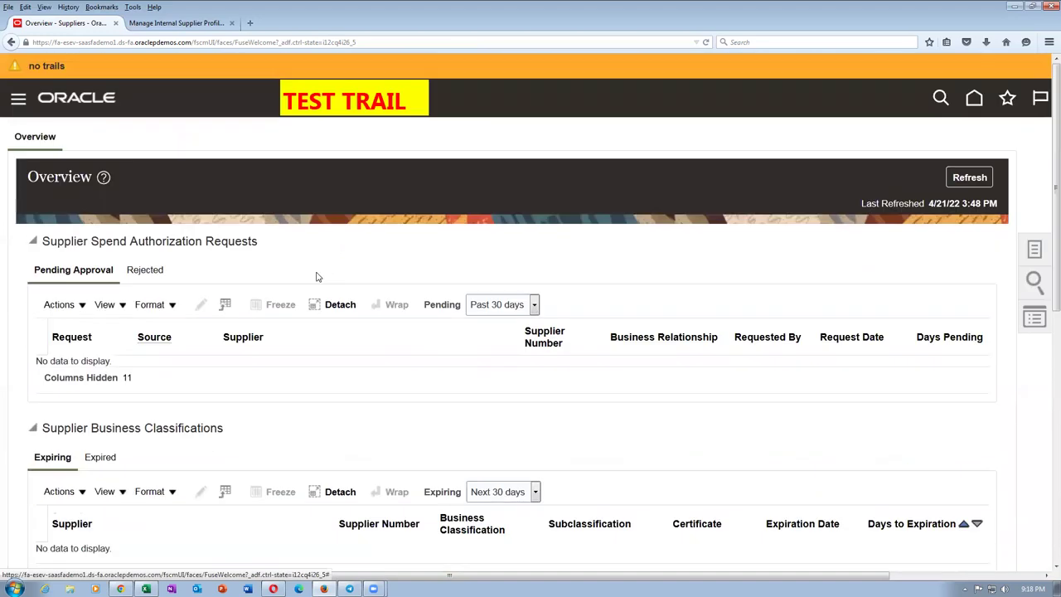
left_click(981, 177)
left_click(982, 180)
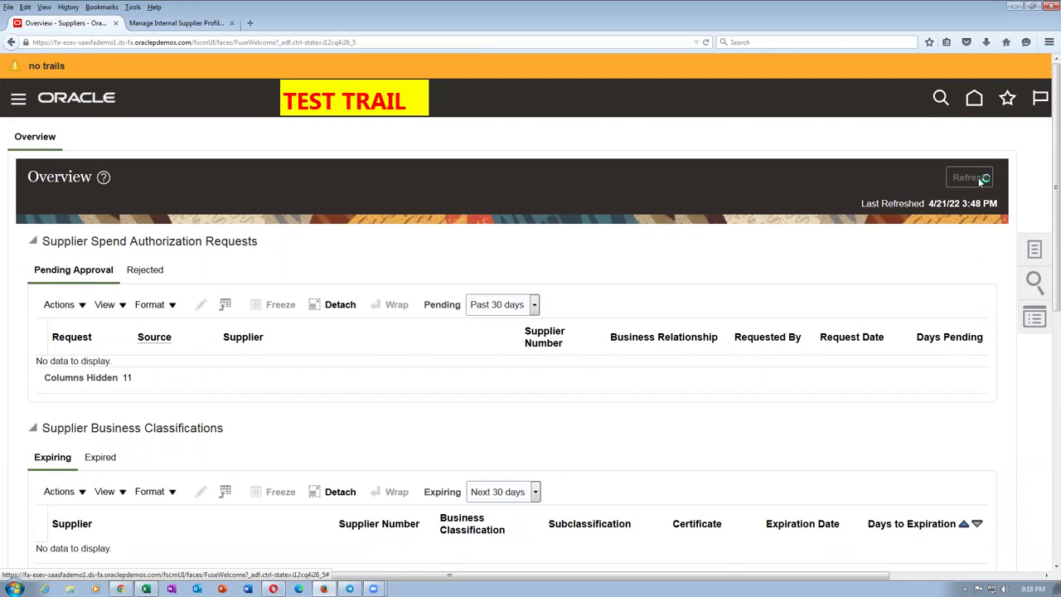
left_click(981, 177)
scroll(372, 263, "down", 5)
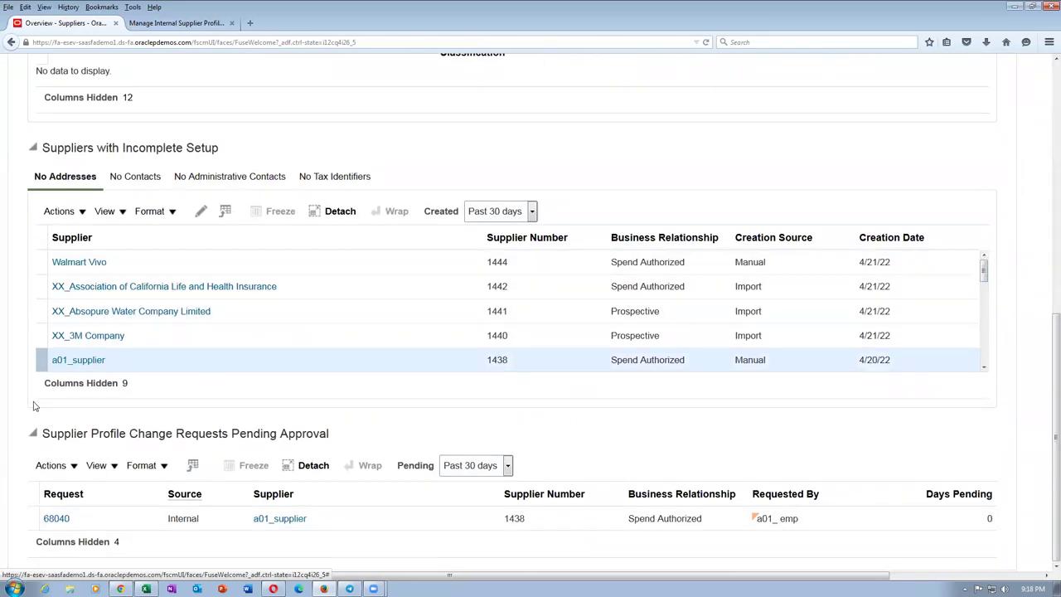
left_click(83, 360)
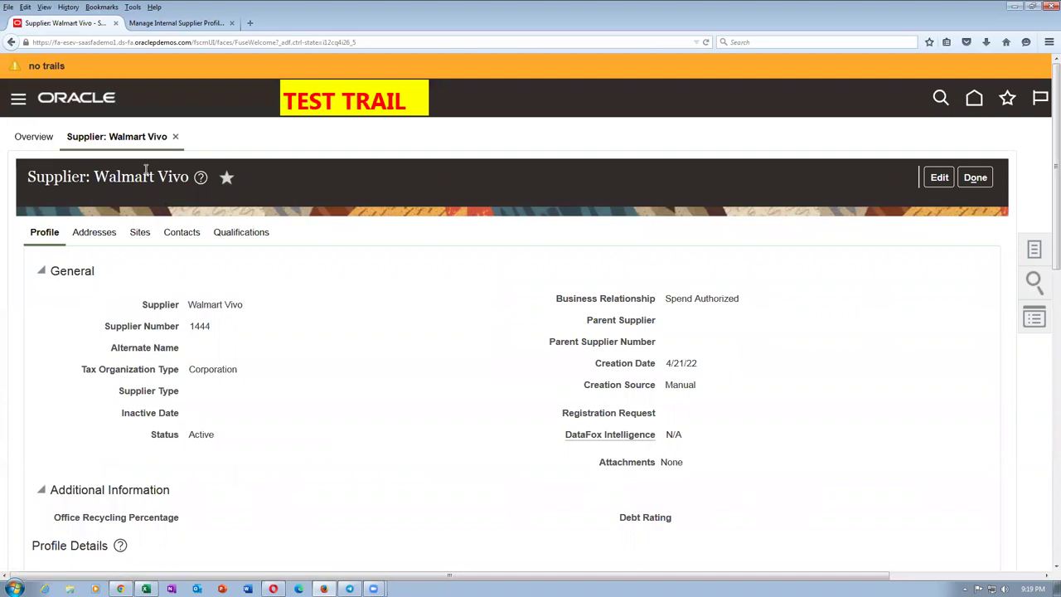
left_click_drag(111, 176, 158, 176)
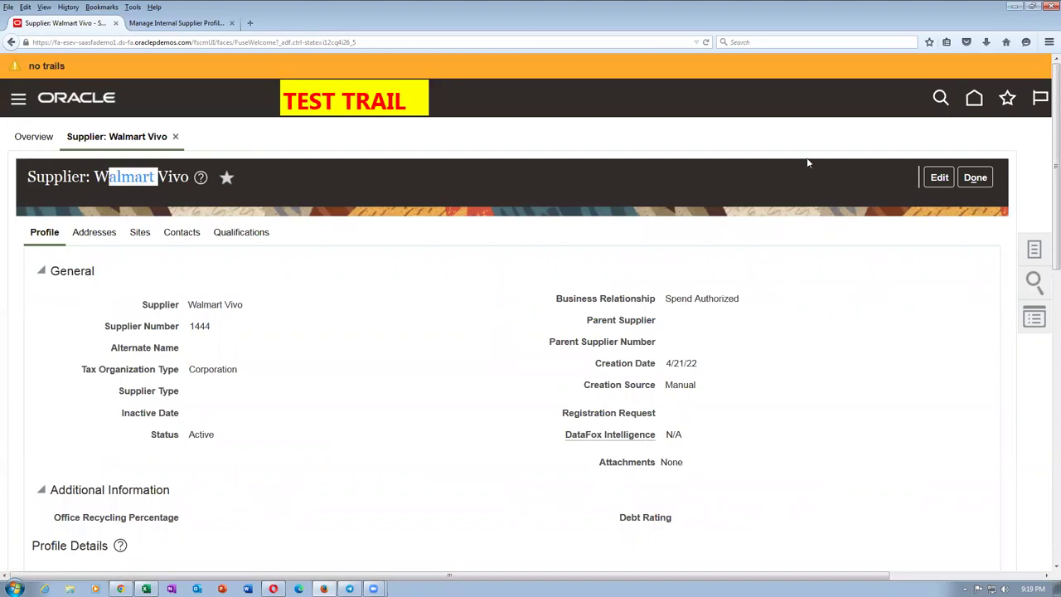
left_click(975, 177)
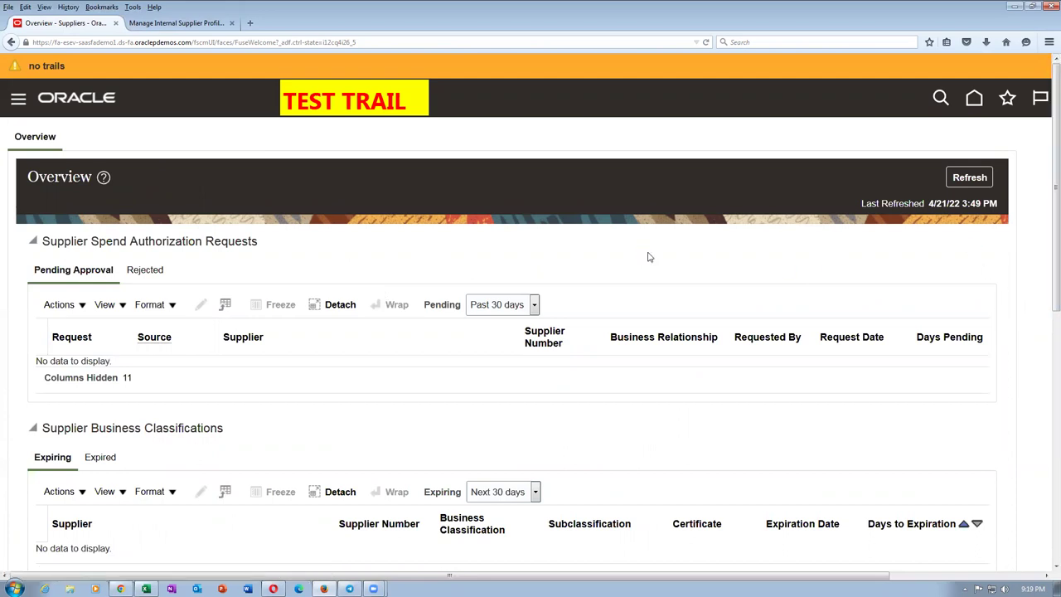
Search Manage Suppliers for the keyword a01 and open a01_supplier from the results
left_click(894, 140)
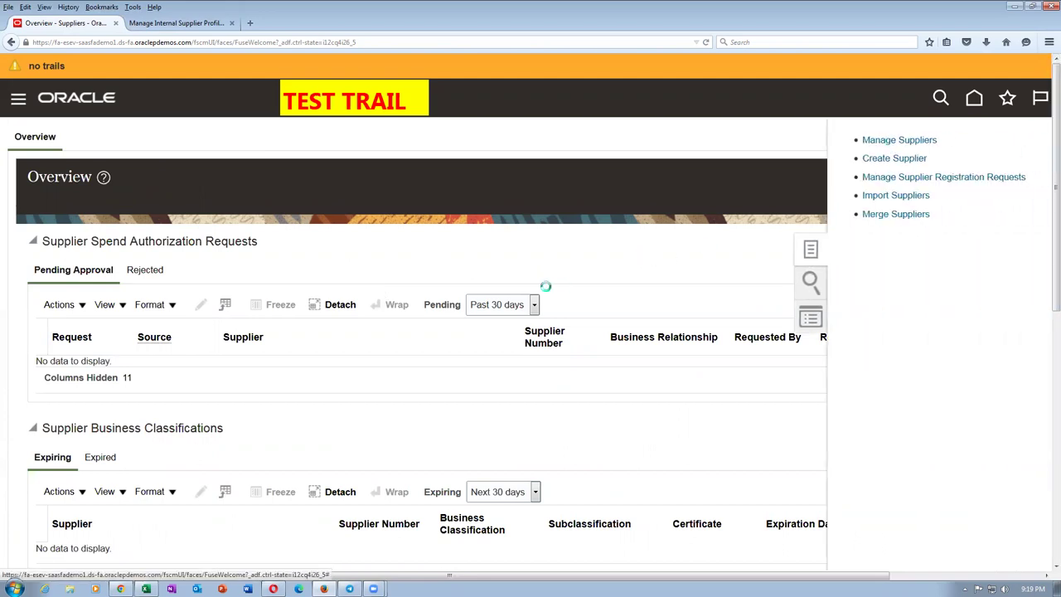
left_click(432, 273)
type("a01")
left_click(887, 304)
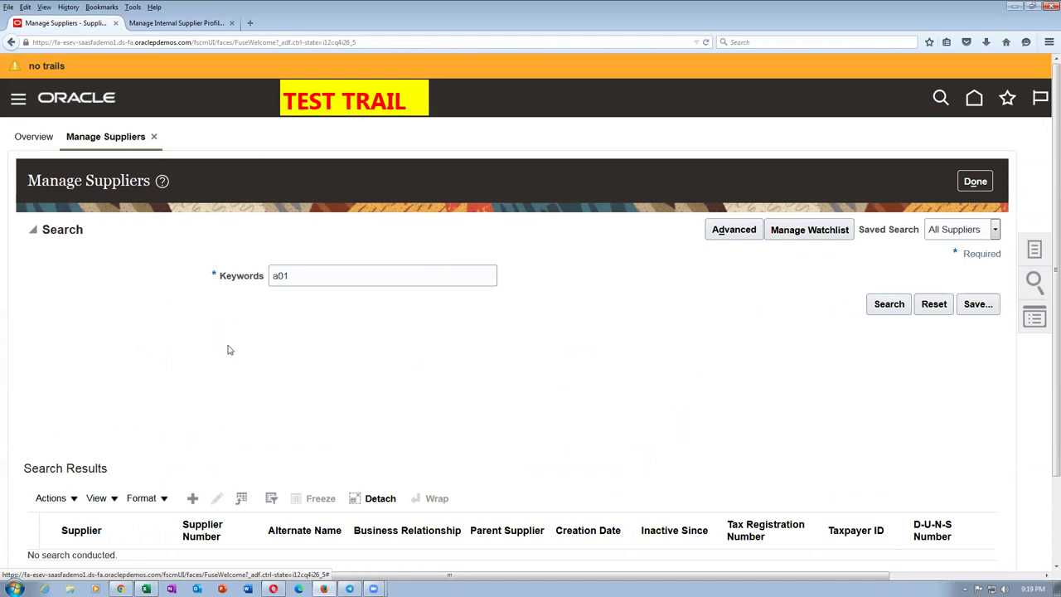
scroll(231, 350, "down", 2)
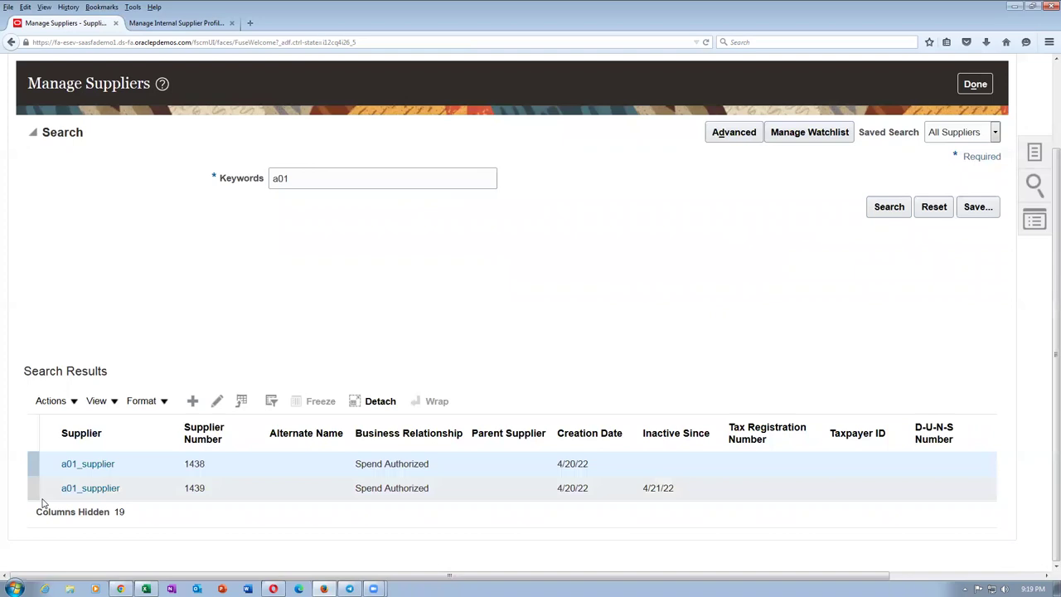
left_click(102, 468)
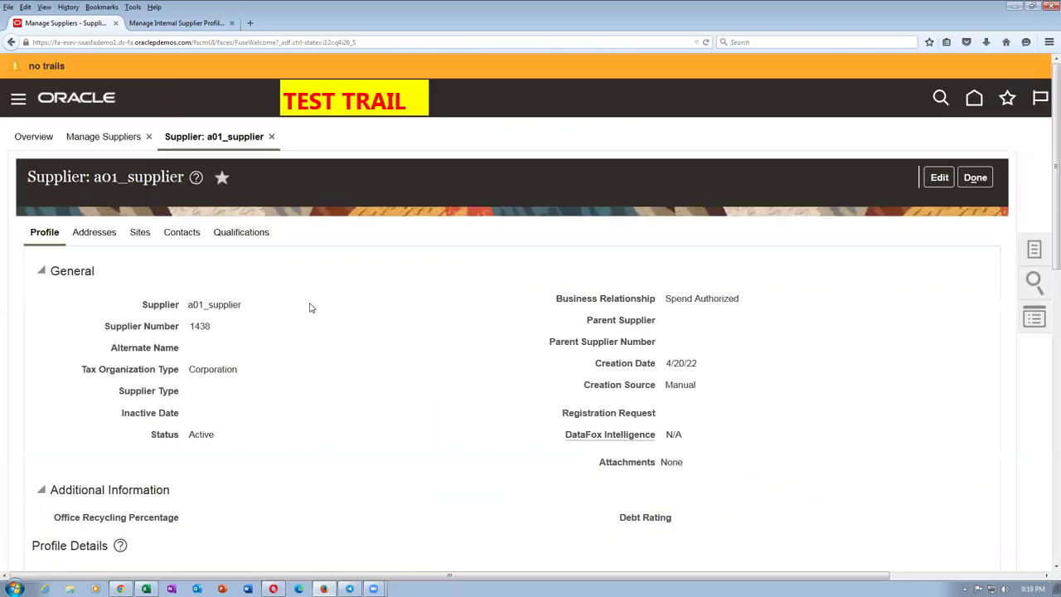
Review the addresses and contacts of a01_supplier and open the supplier for editing
left_click(87, 235)
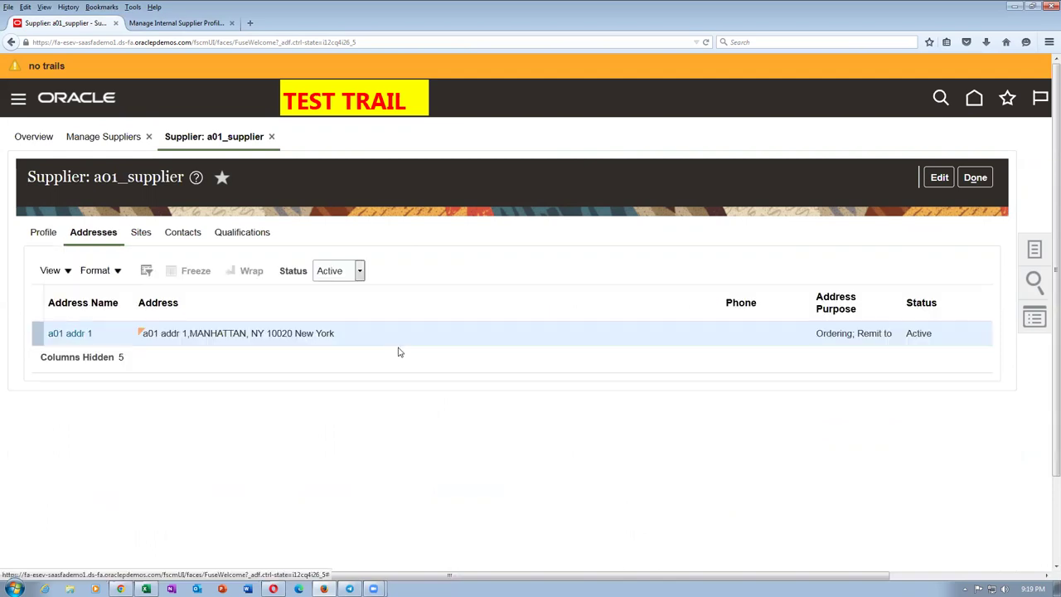
left_click(184, 236)
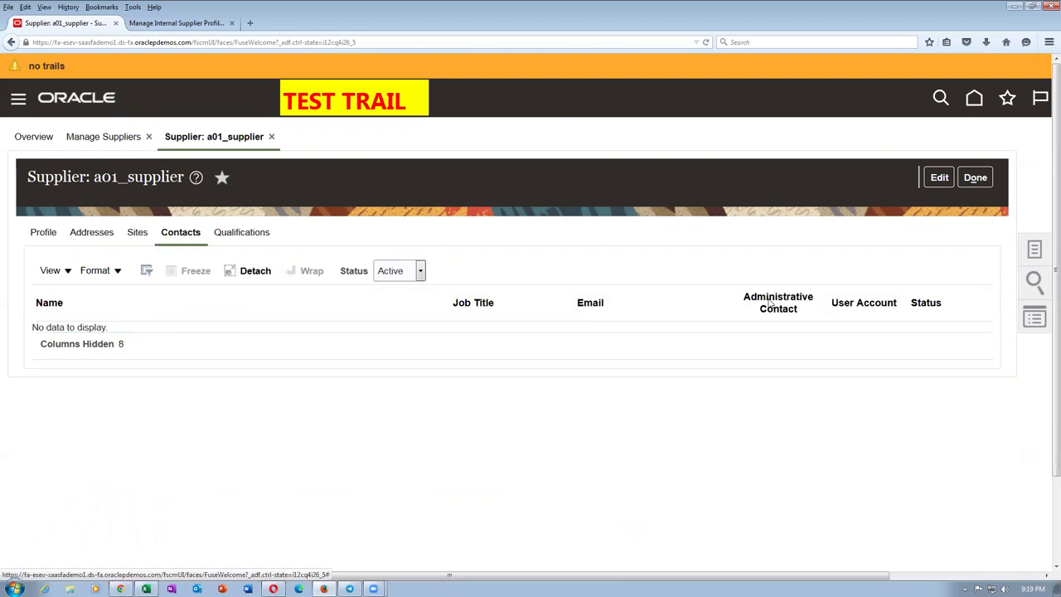
left_click(940, 179)
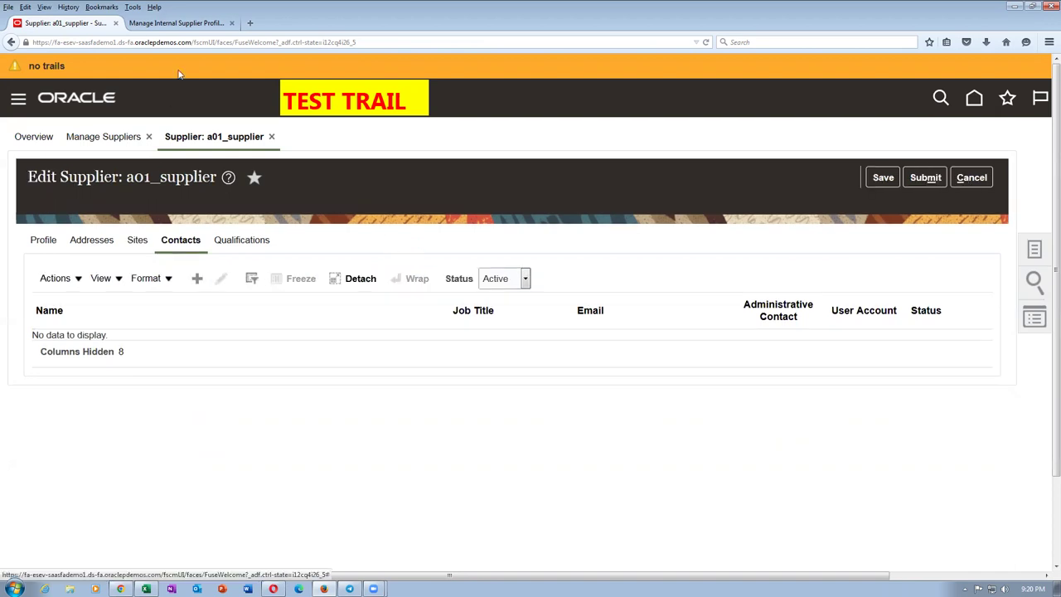
Check the Manage Internal Supplier Profile Change Approvals setup and return to the contacts of a01_supplier
left_click(175, 24)
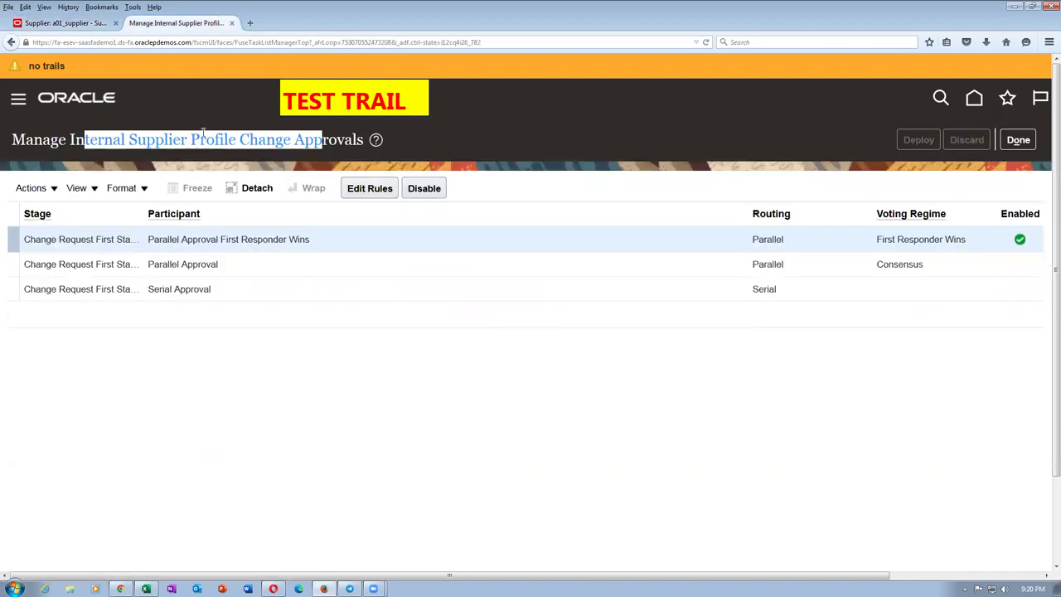
left_click(60, 141)
left_click_drag(51, 141, 322, 141)
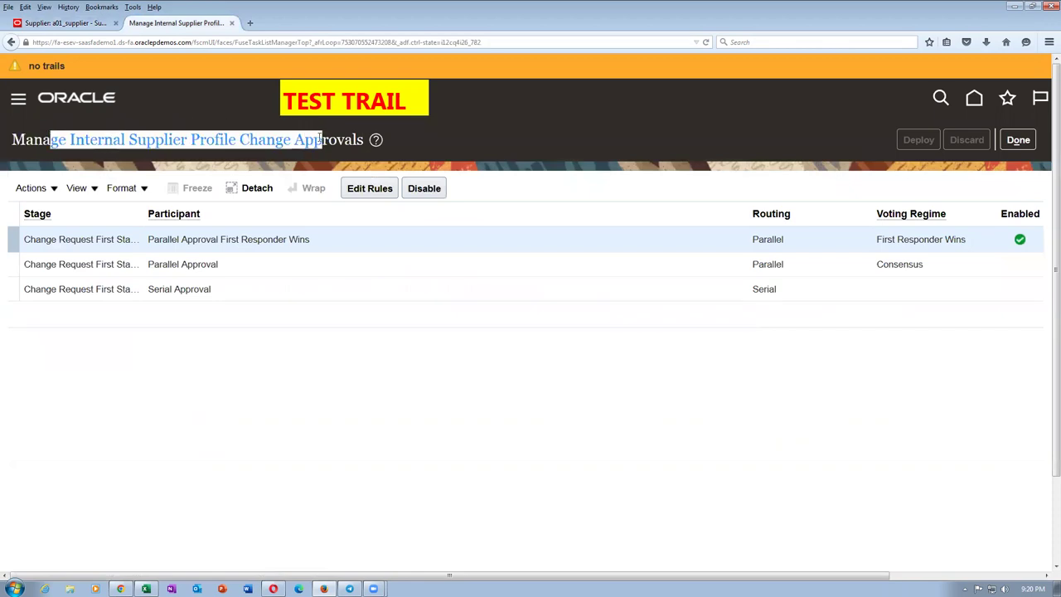
left_click(49, 23)
Start a new contact for a01_supplier and try selecting a01 addr 1 as a contact address, leaving the selection without adding it
left_click(198, 282)
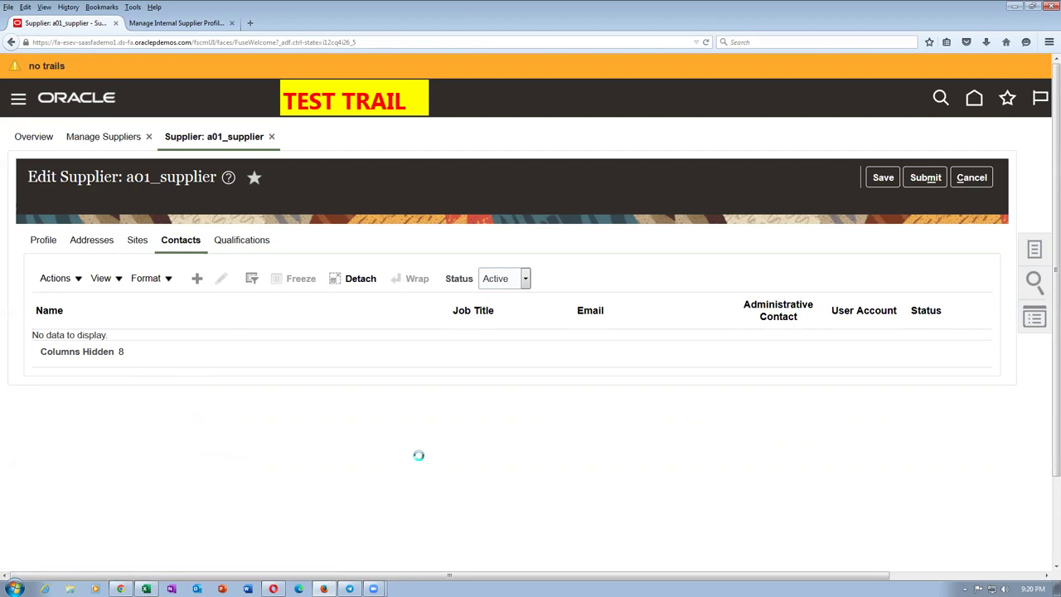
scroll(420, 459, "down", 3)
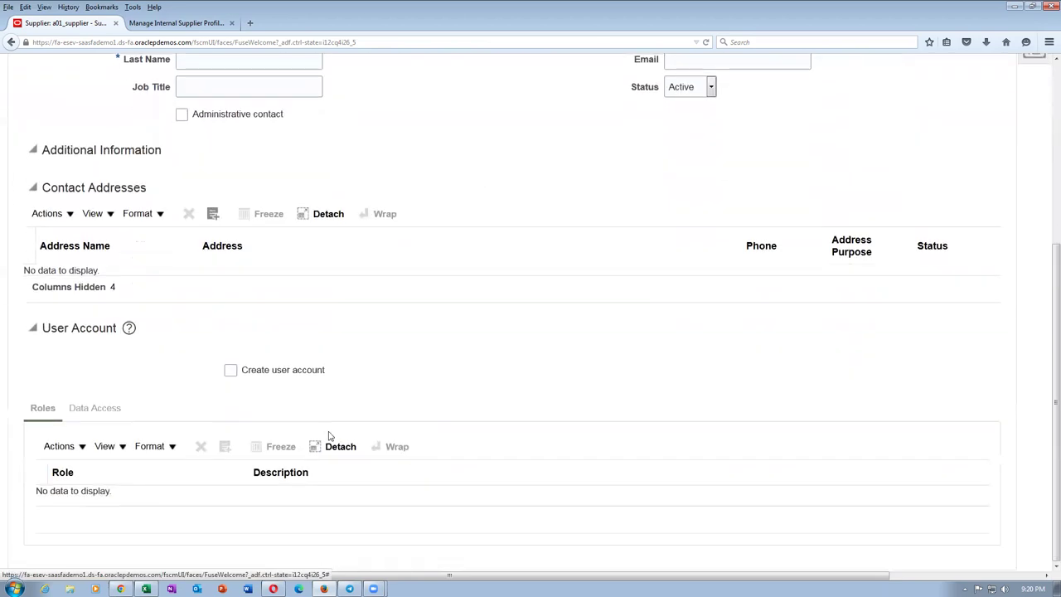
left_click(46, 214)
left_click(83, 261)
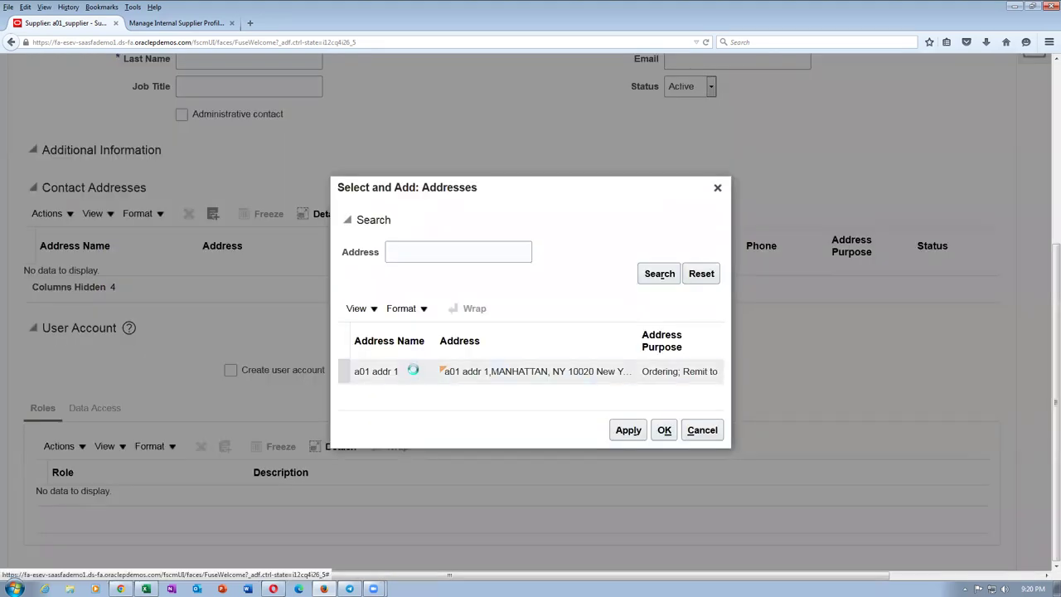
left_click(412, 372)
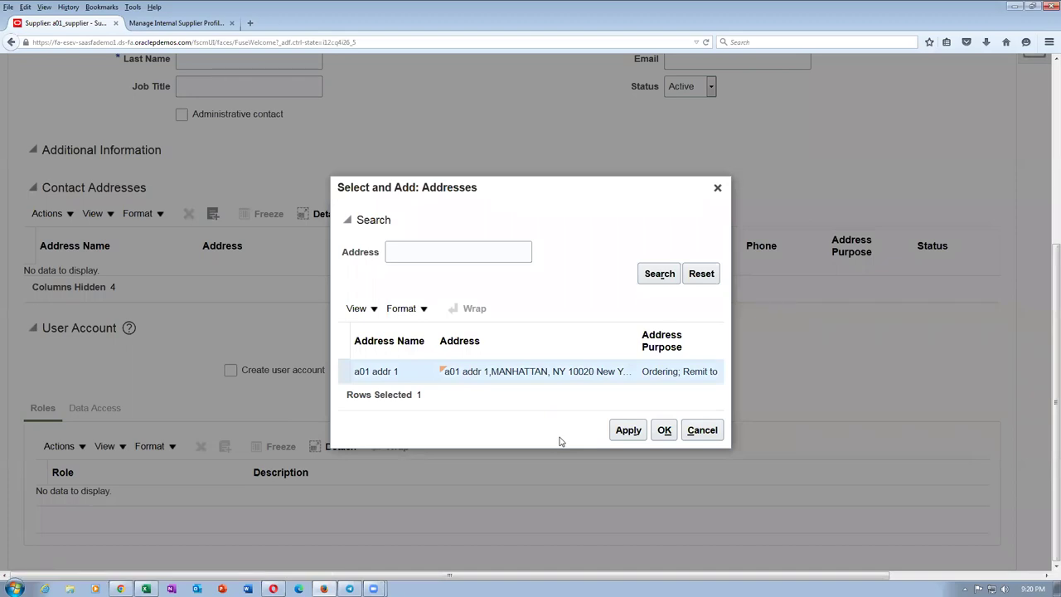
left_click(703, 429)
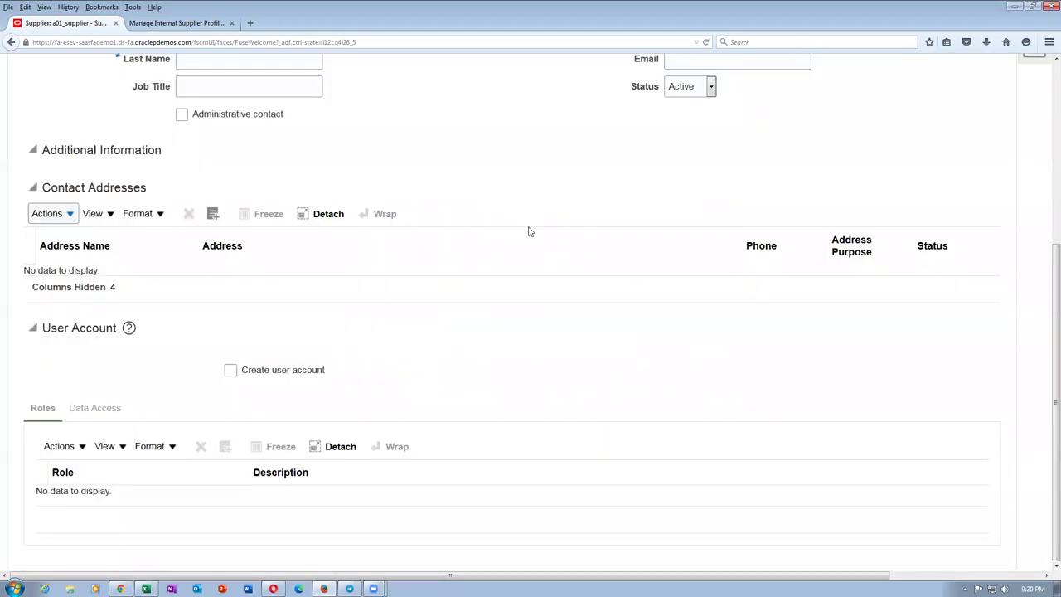
Enable user account creation for the new contact, examine the listed supplier roles, and disable the option again
scroll(446, 337, "up", 6)
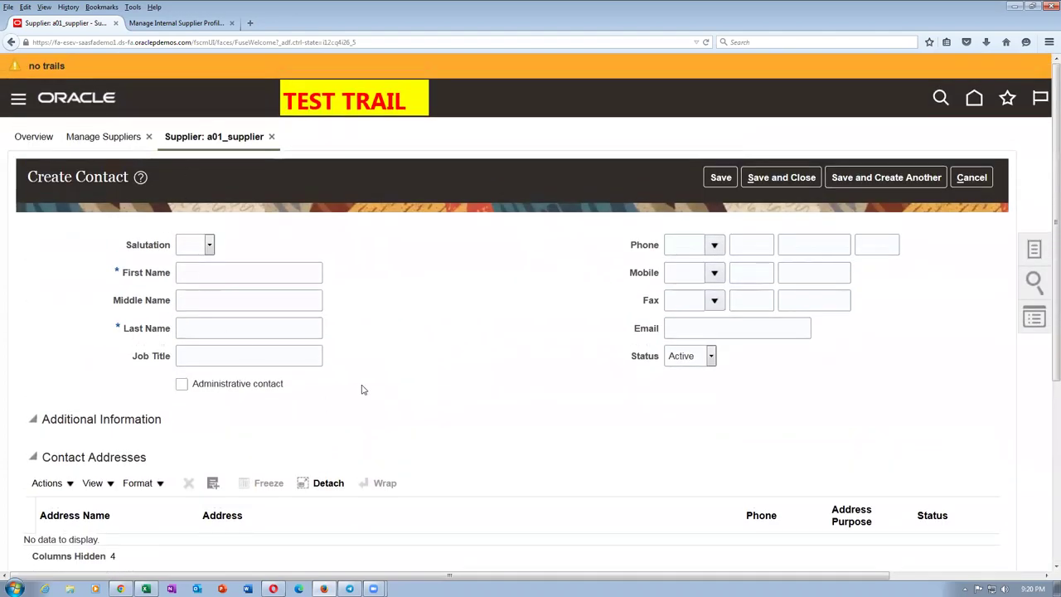
scroll(365, 392, "down", 5)
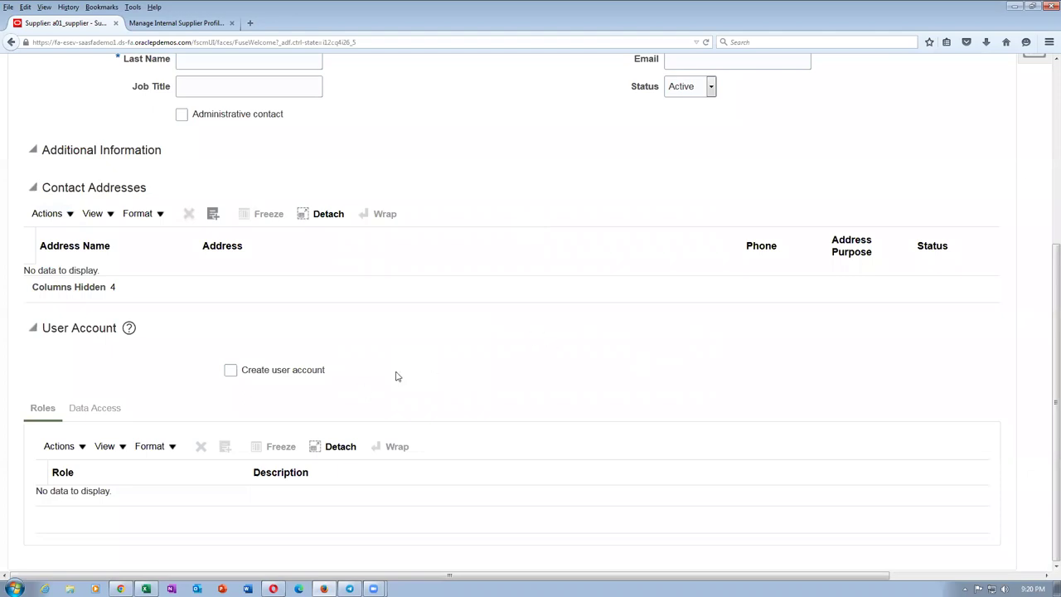
left_click(232, 370)
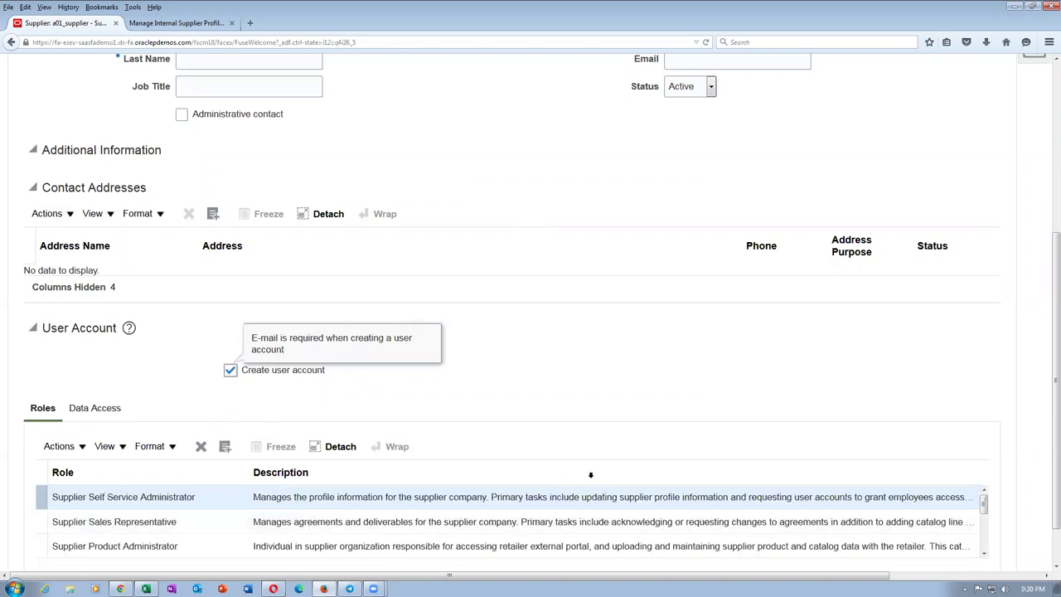
left_click_drag(984, 504, 990, 531)
scroll(991, 531, "down", 2)
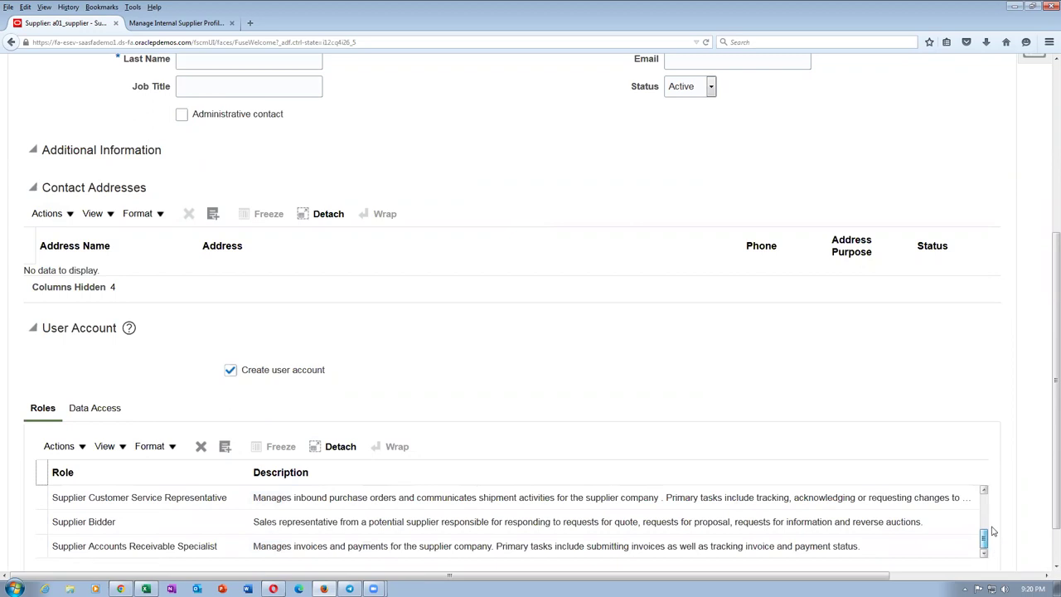
scroll(994, 530, "up", 3)
left_click(231, 371)
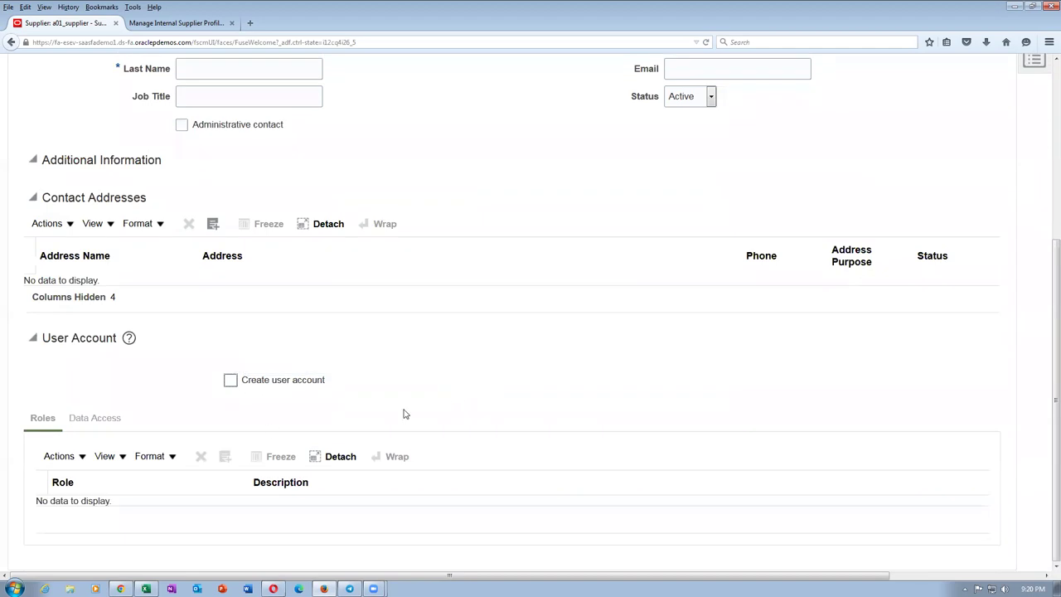
scroll(408, 409, "up", 3)
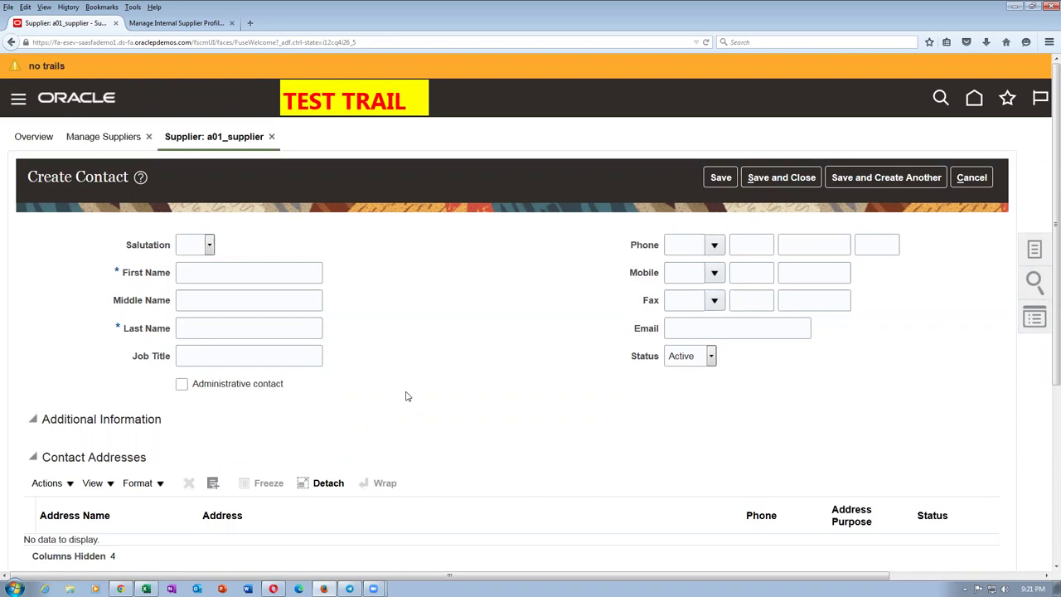
Open the website oraclenana.com in a new browser tab
left_click(249, 24)
type("or")
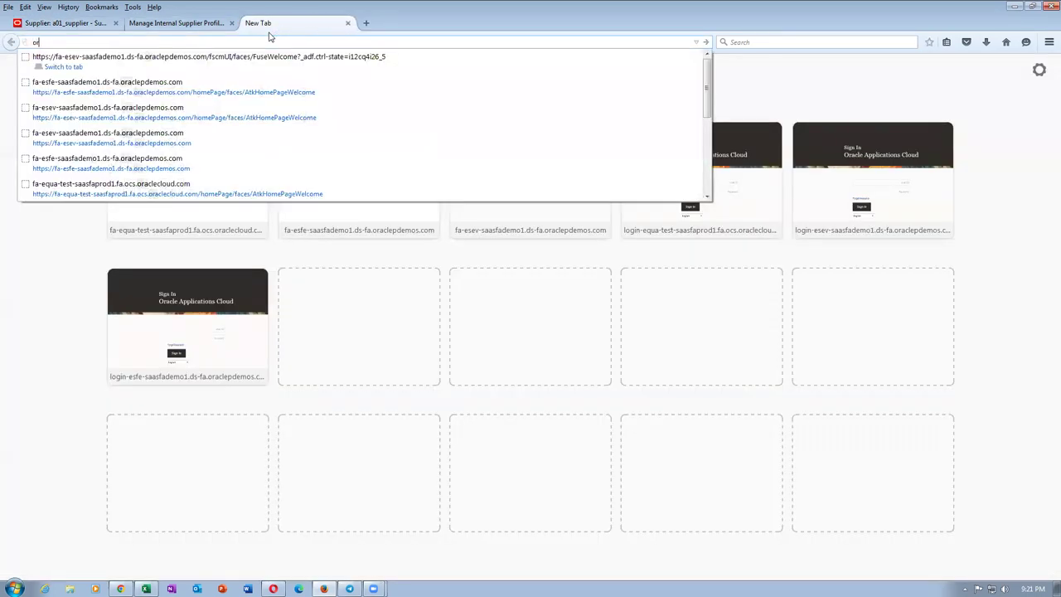
type("aclenana.c")
key("Return")
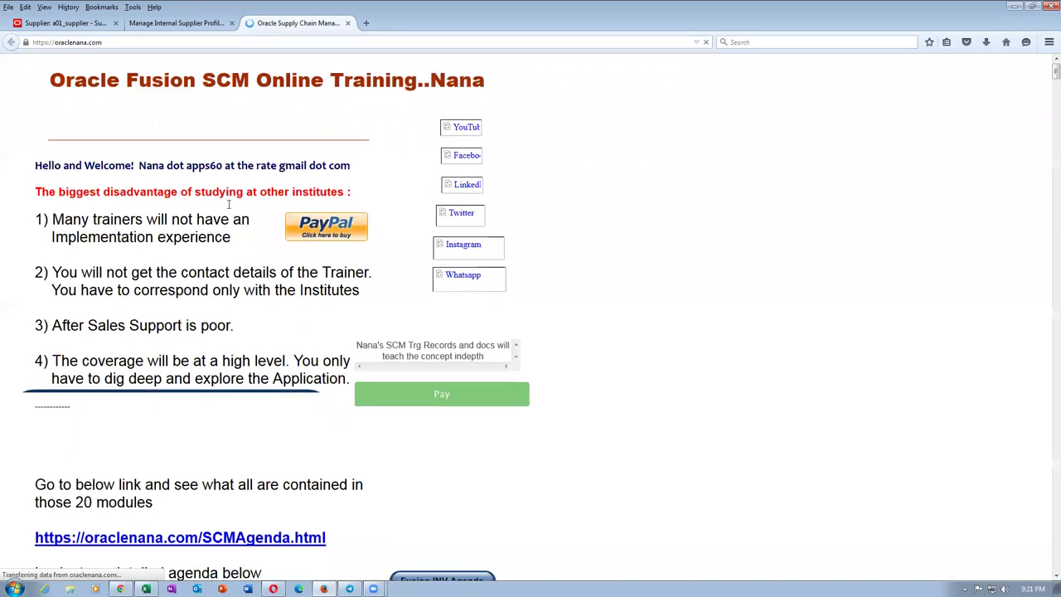
Open the training records page oraclenana.com/invpo from the site and maximize its window
scroll(17, 290, "down", 2)
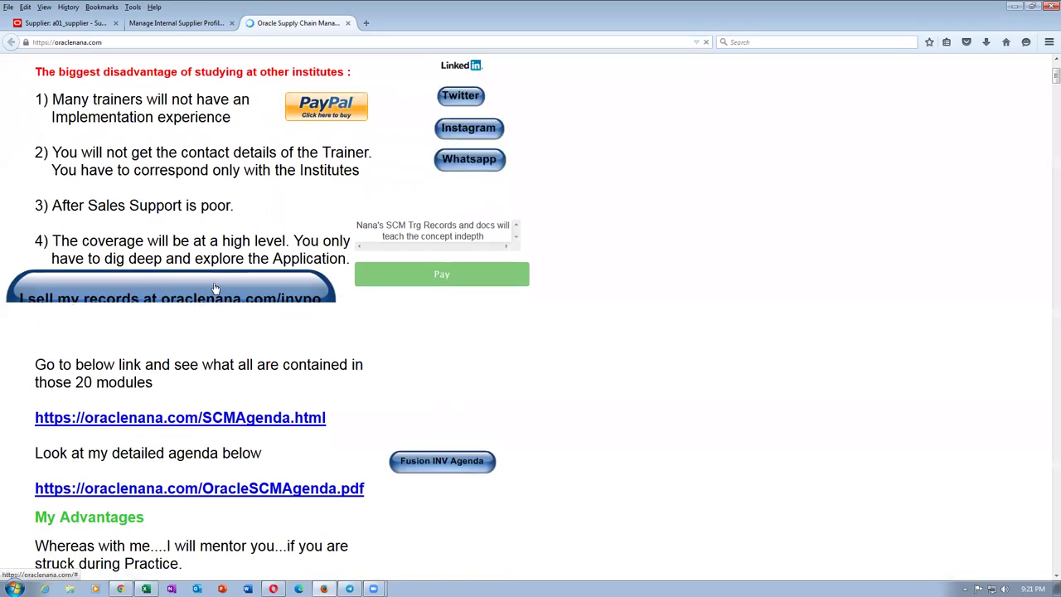
left_click(210, 299)
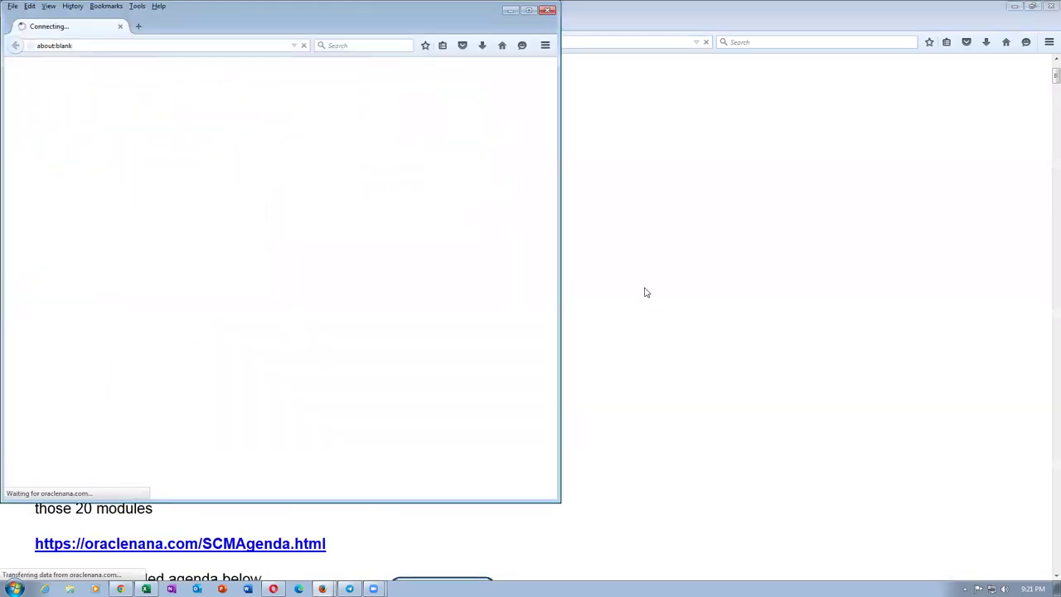
left_click(529, 10)
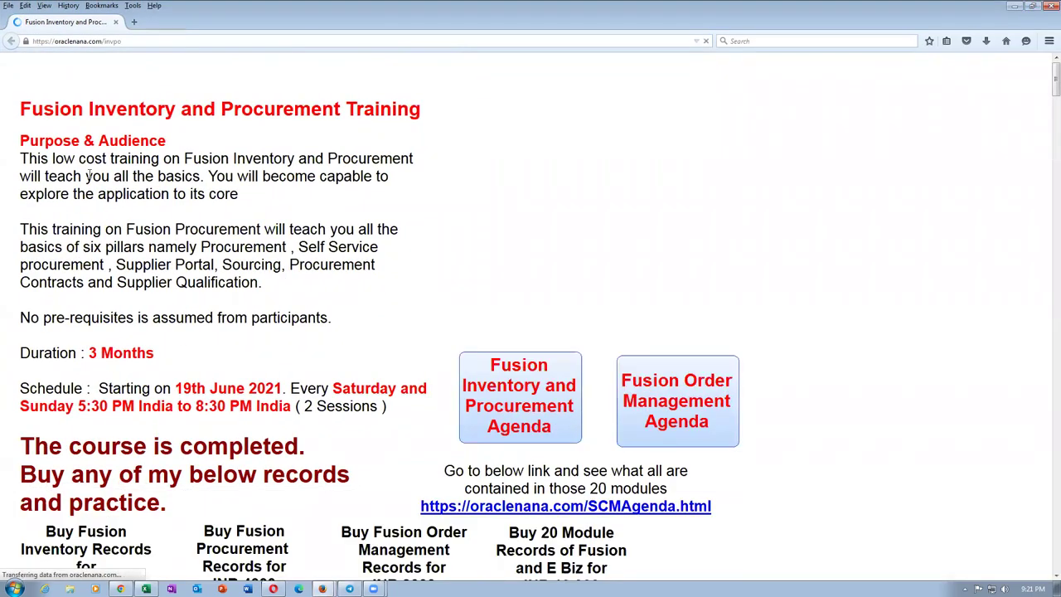
Examine the training page's title, course duration, record purchase and PayPal options, and class schedule
left_click_drag(75, 111, 296, 119)
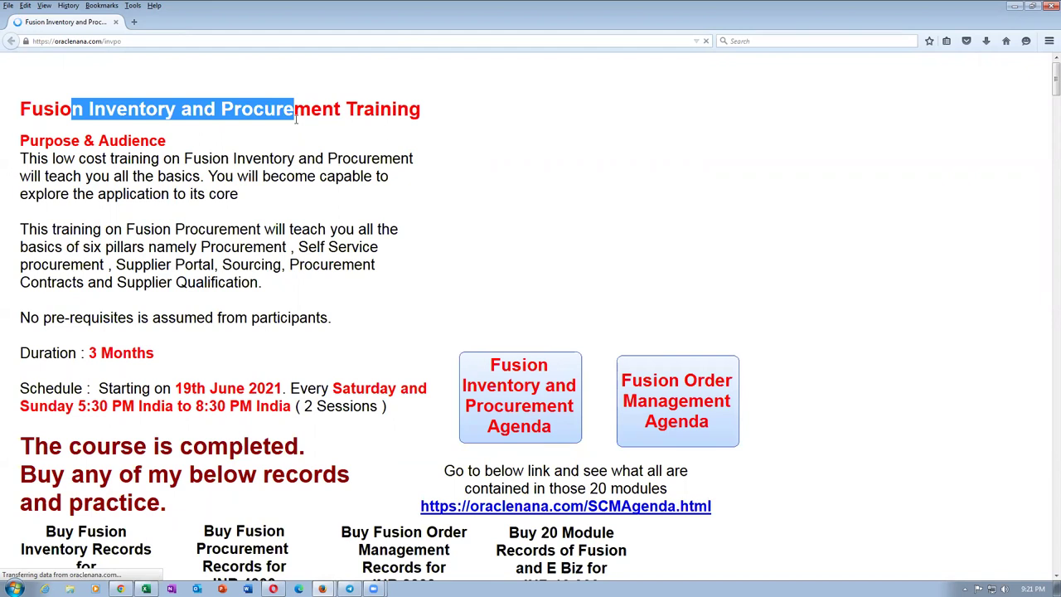
left_click(277, 240)
scroll(277, 244, "down", 3)
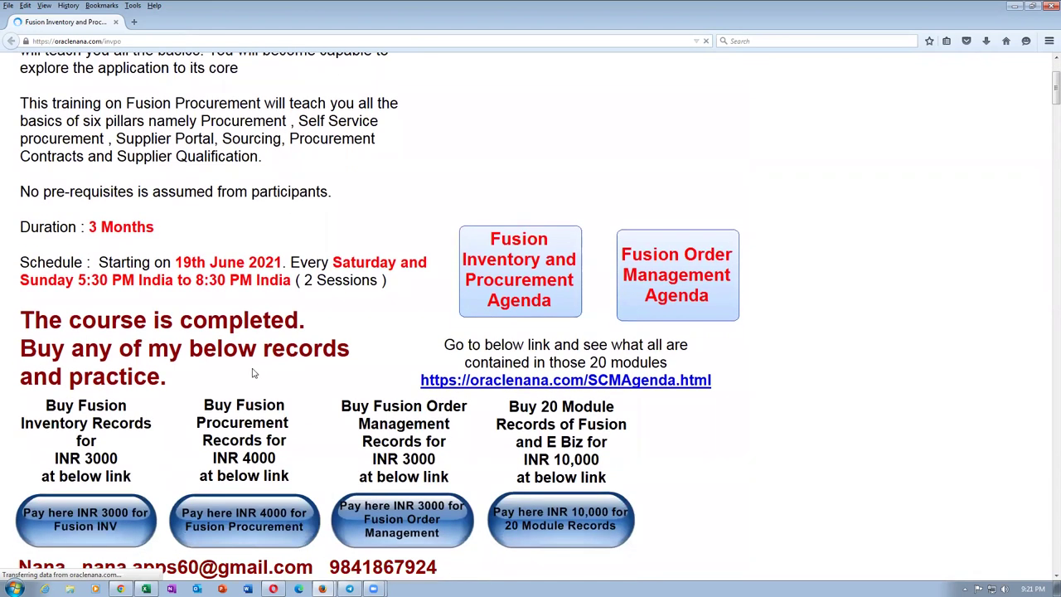
left_click_drag(82, 227, 160, 235)
left_click(275, 229)
scroll(321, 346, "down", 3)
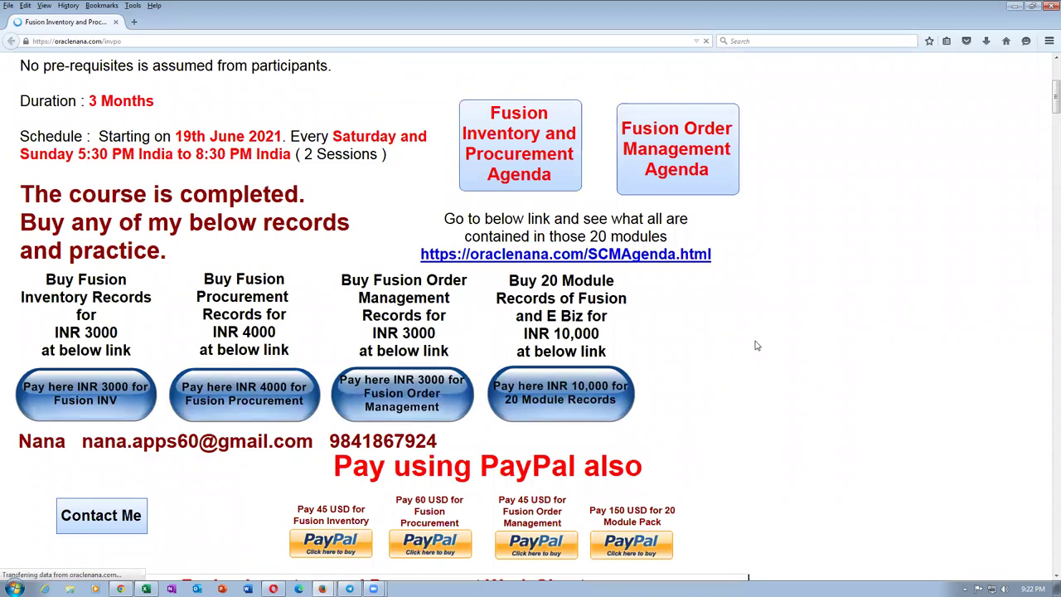
scroll(757, 346, "up", 4)
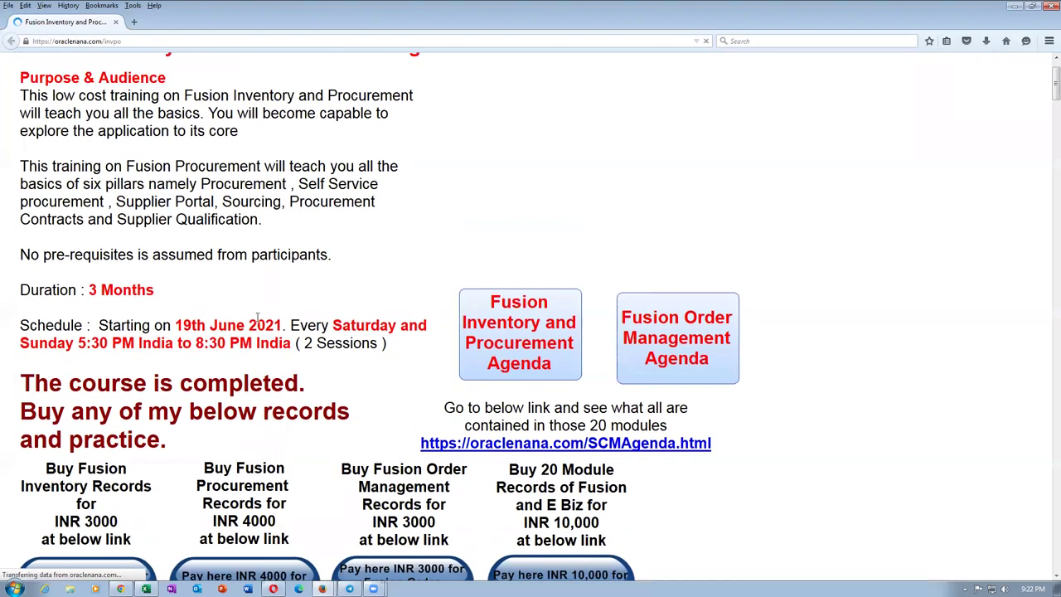
left_click_drag(63, 325, 343, 349)
left_click(335, 387)
scroll(342, 274, "up", 2)
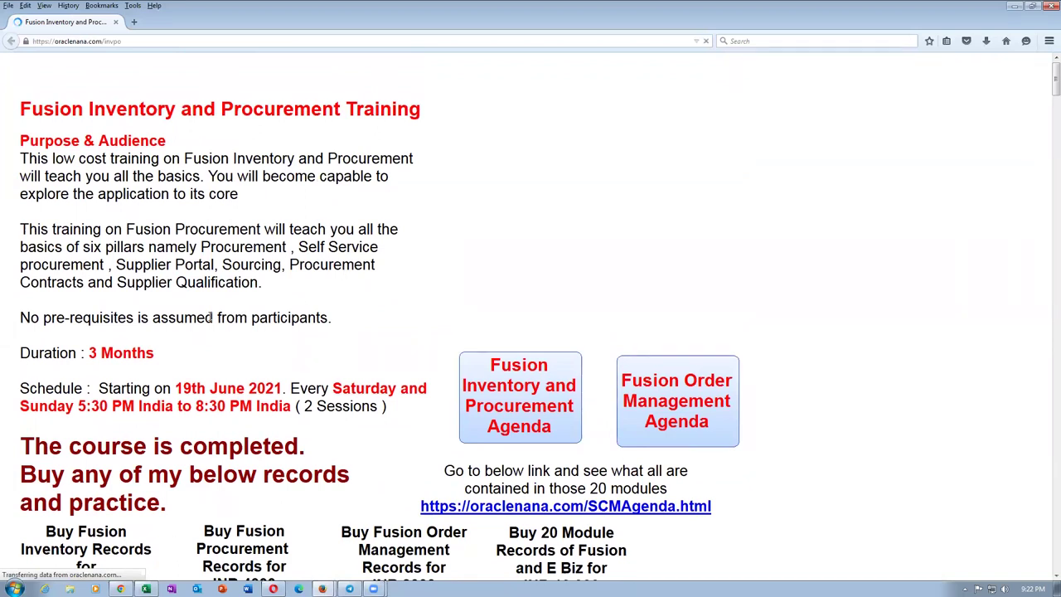
Read the Purpose & Audience paragraphs and the prerequisites line on the Fusion Inventory and Procurement Training page
left_click_drag(99, 159, 232, 285)
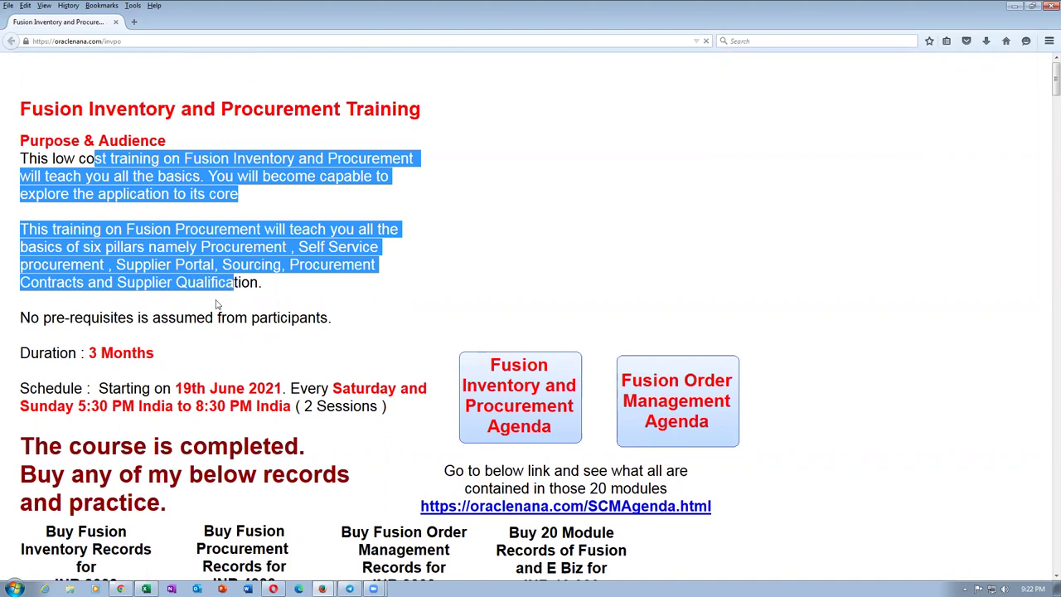
left_click(193, 323)
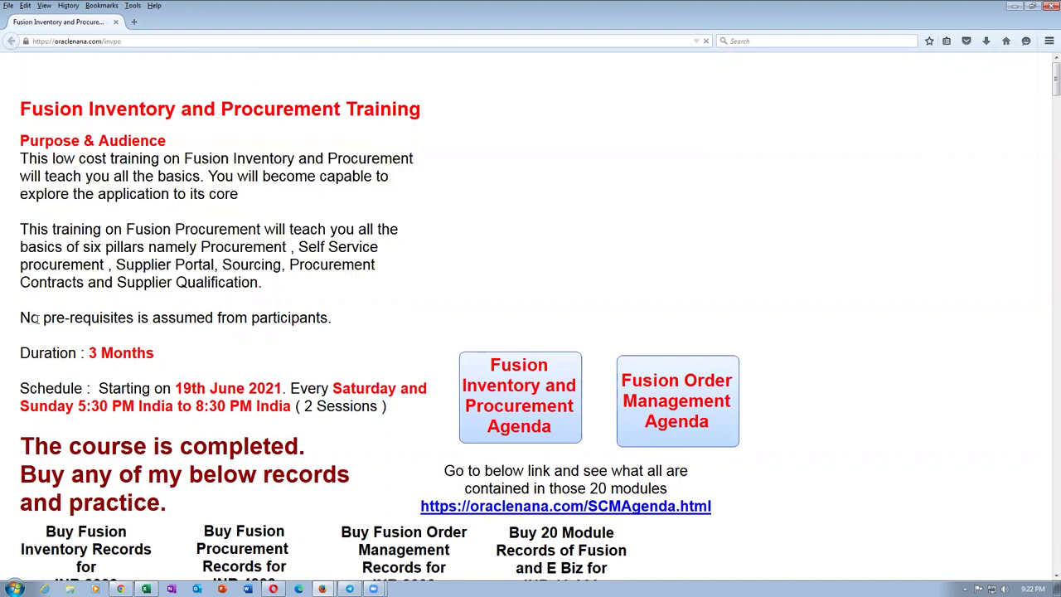
left_click_drag(31, 318, 297, 318)
left_click(257, 352)
scroll(257, 352, "down", 3)
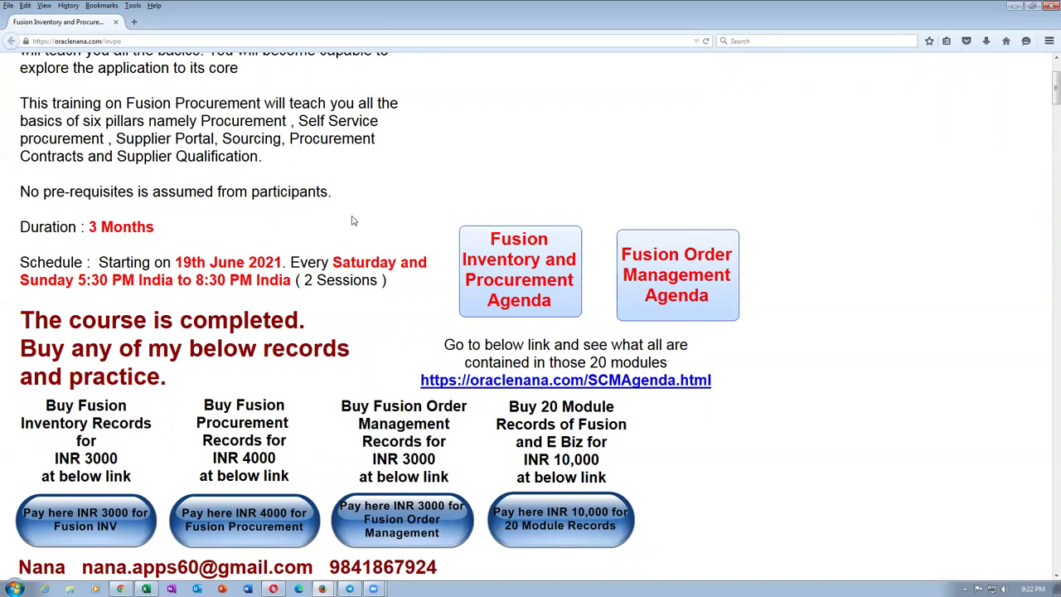
scroll(352, 221, "up", 3)
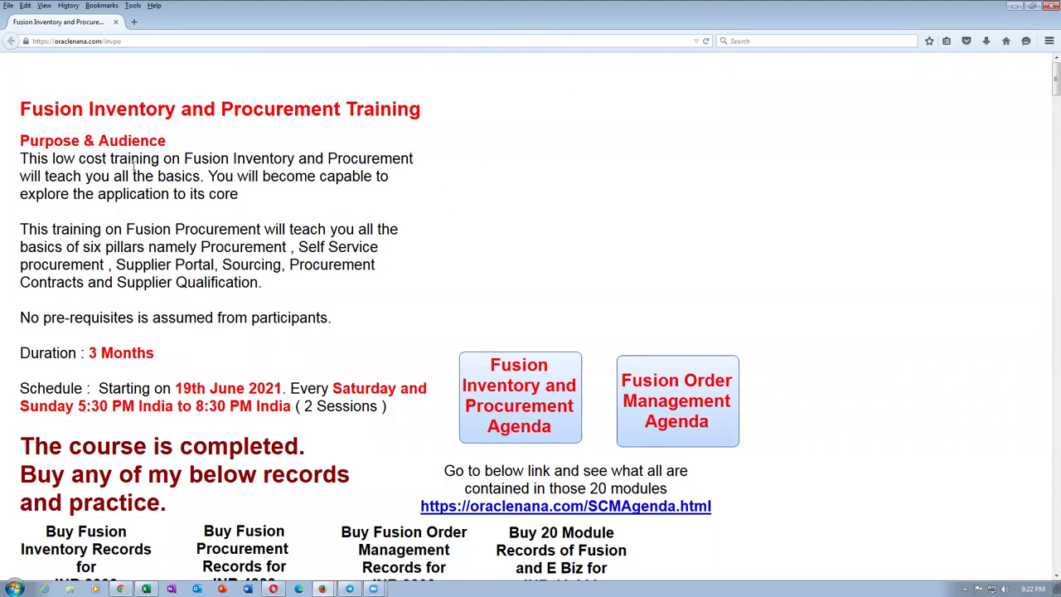
left_click_drag(103, 158, 205, 282)
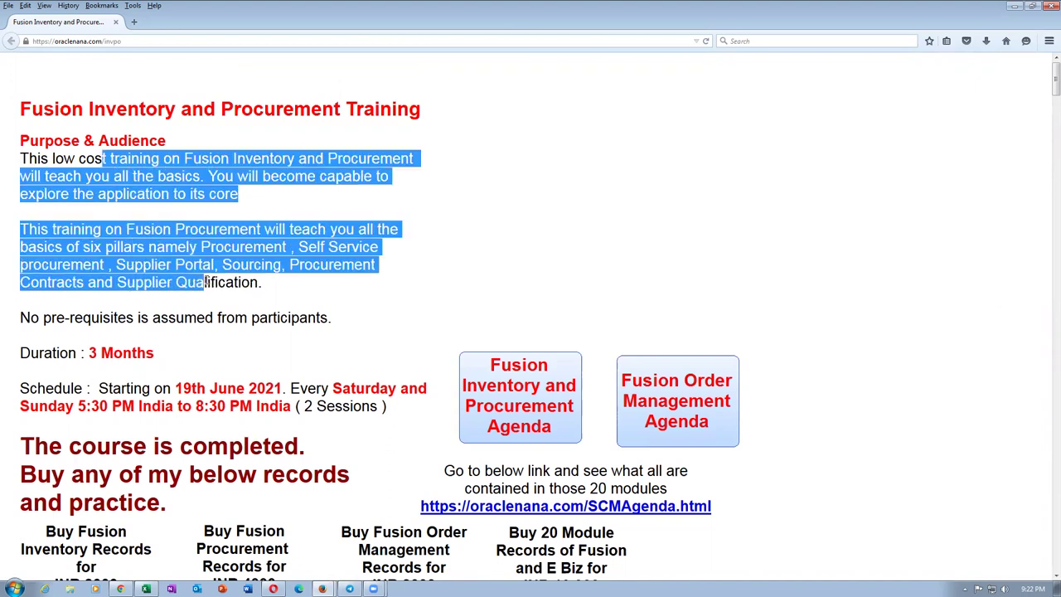
left_click(205, 344)
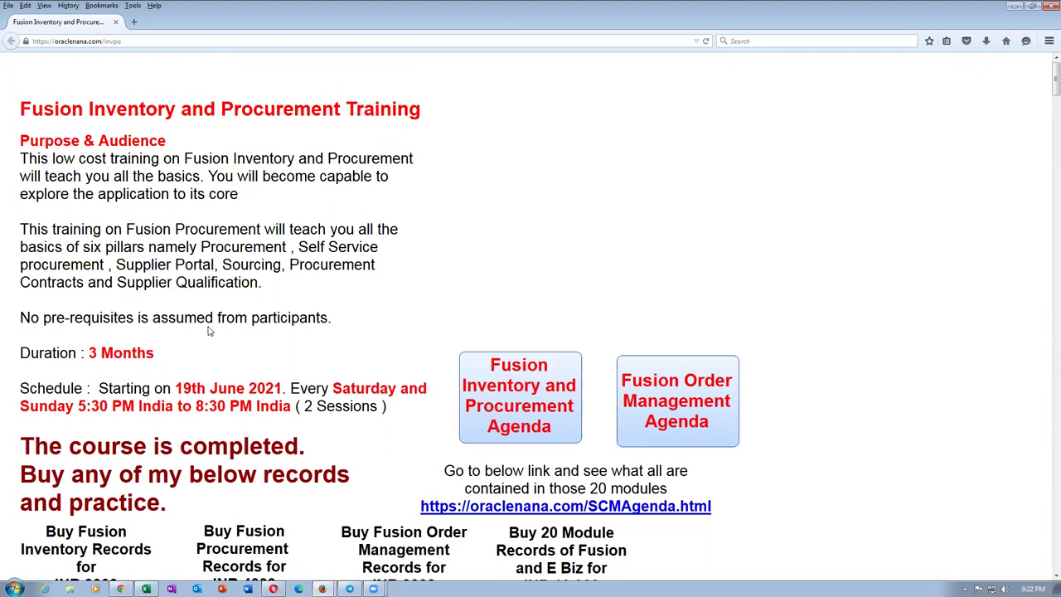
left_click_drag(81, 159, 176, 304)
left_click(212, 303)
scroll(395, 310, "down", 3)
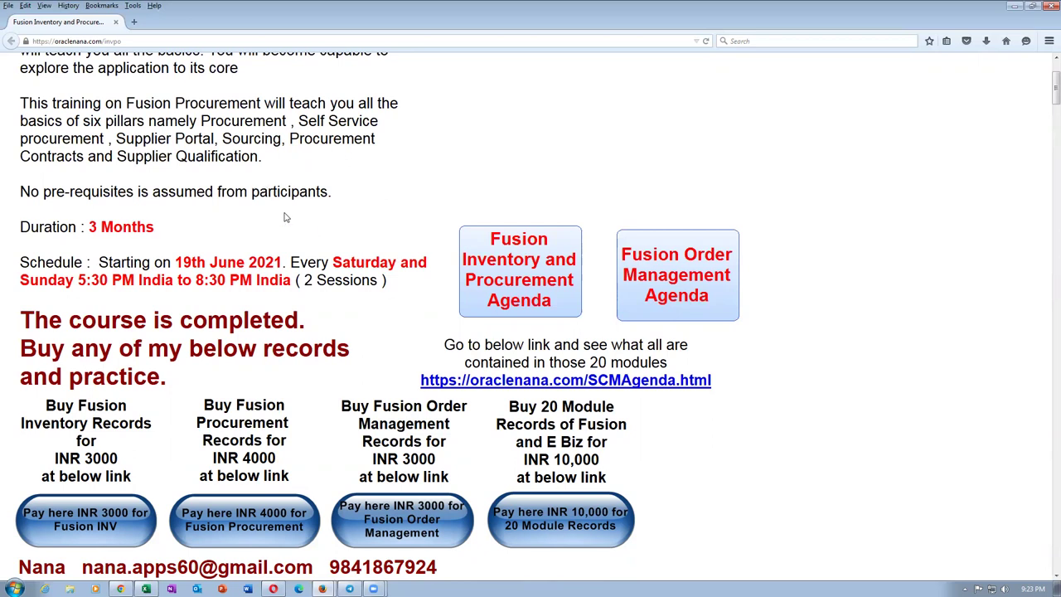
scroll(291, 219, "up", 2)
scroll(293, 219, "up", 1)
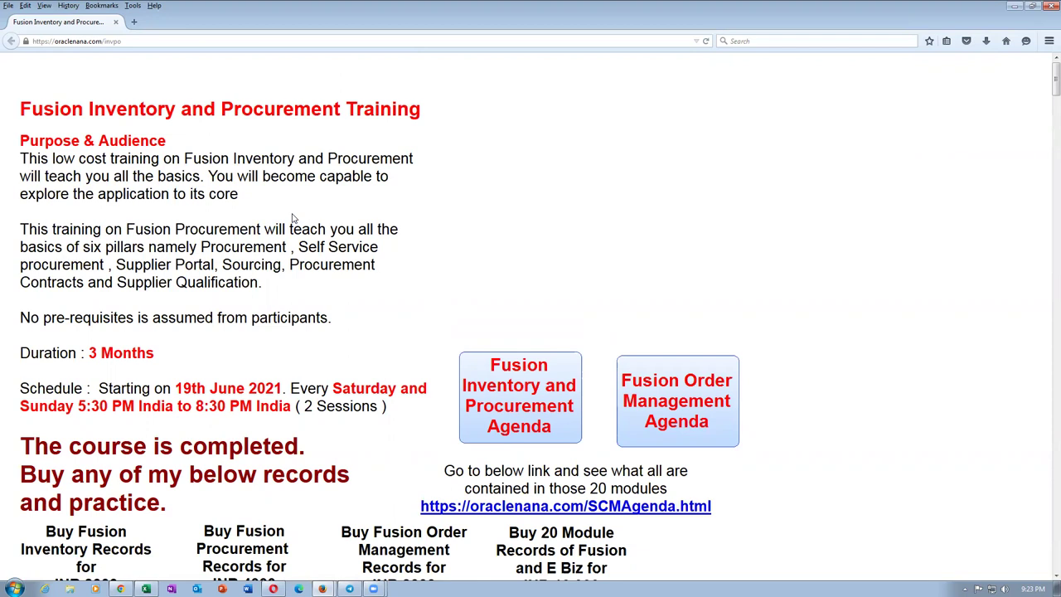
Check the training page's web address and review the course description and record purchase section once more
left_click(74, 42)
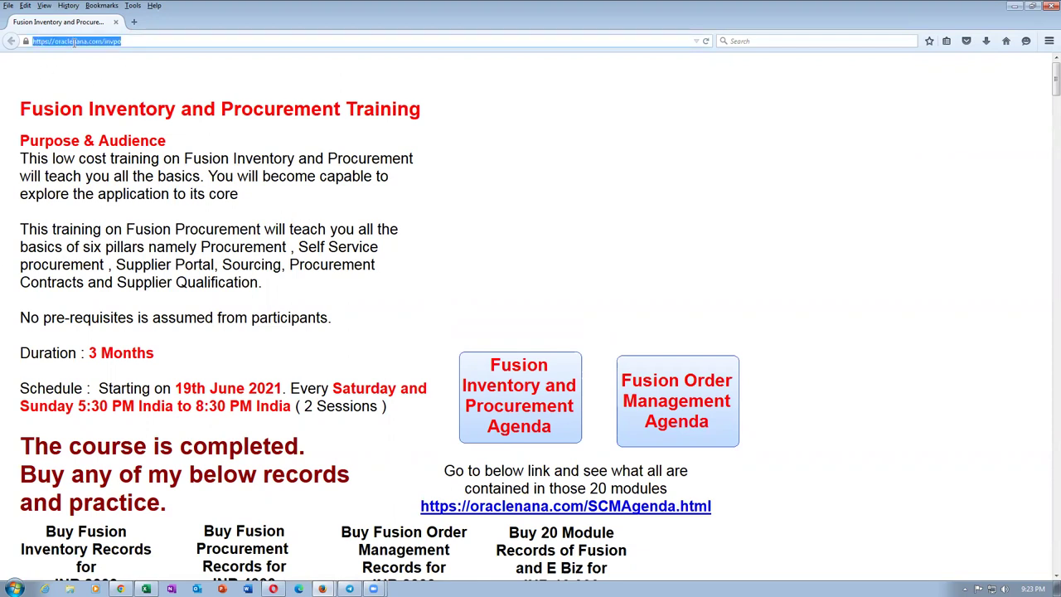
left_click(170, 174)
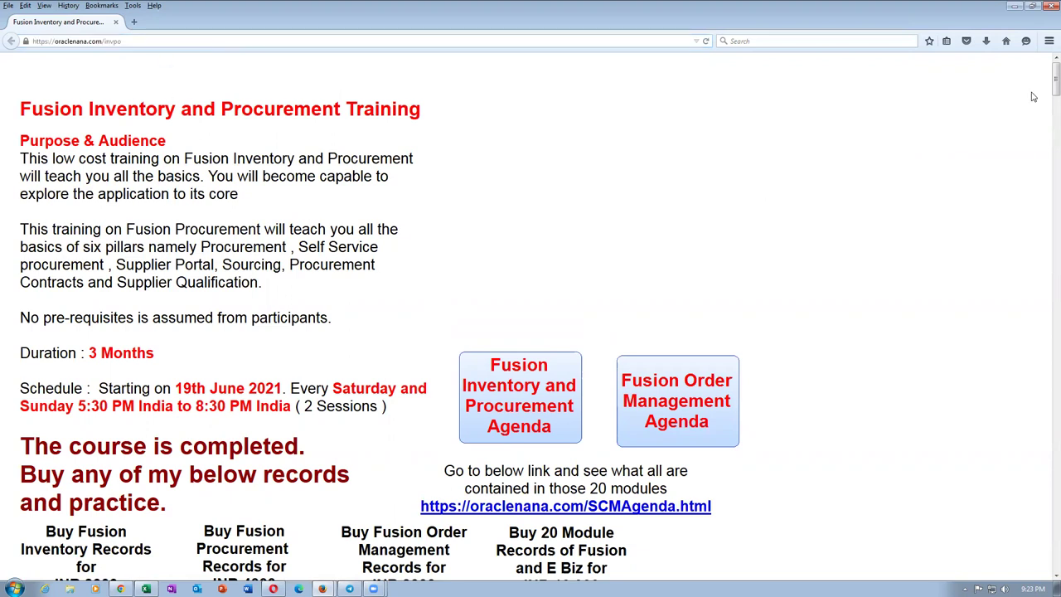
left_click_drag(1056, 82, 1043, 55)
left_click_drag(139, 160, 204, 282)
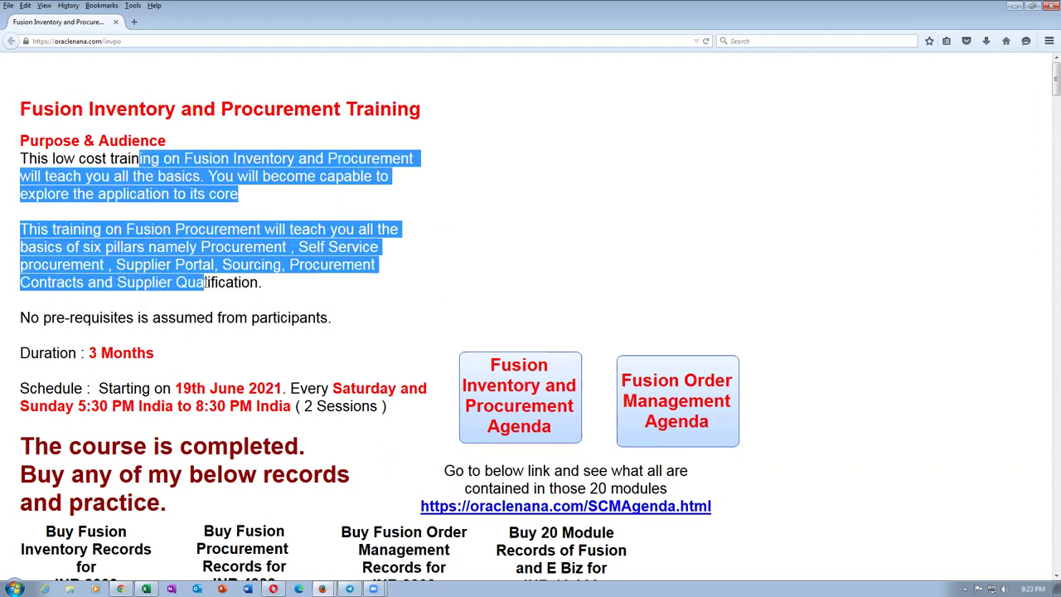
left_click(301, 310)
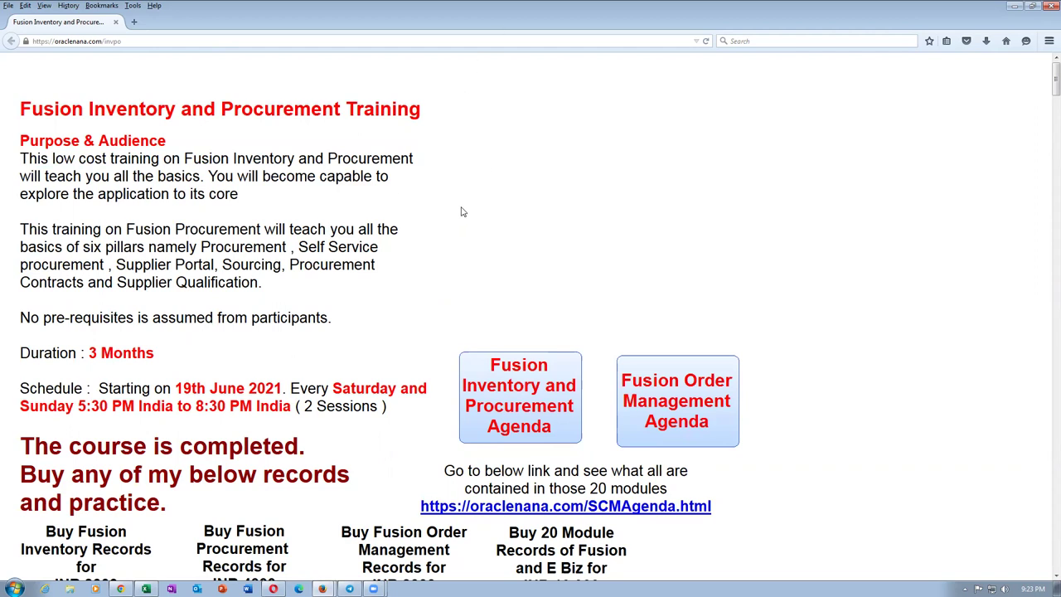
scroll(462, 211, "down", 3)
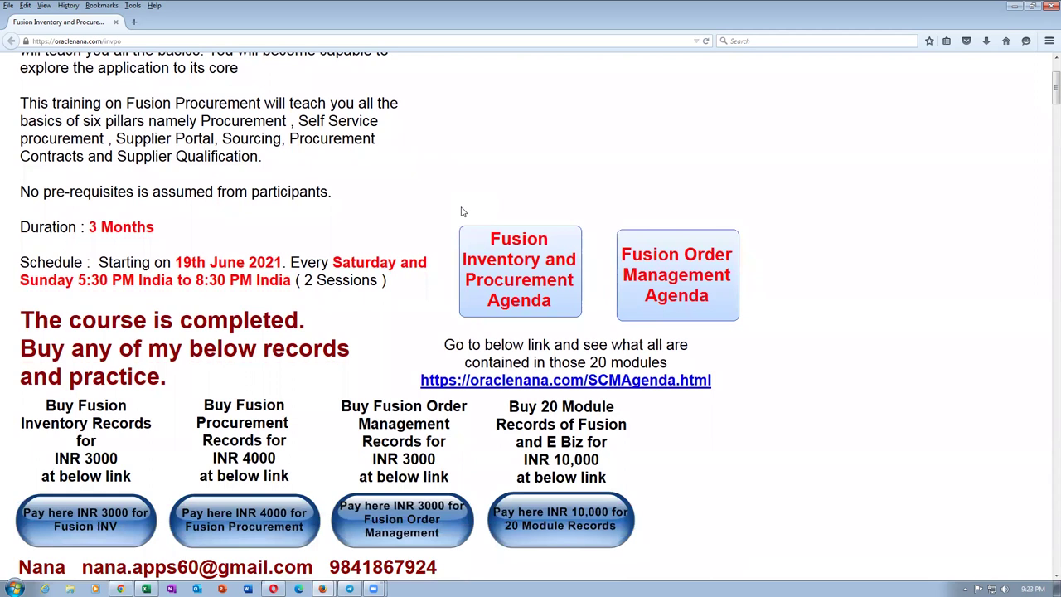
scroll(462, 212, "up", 3)
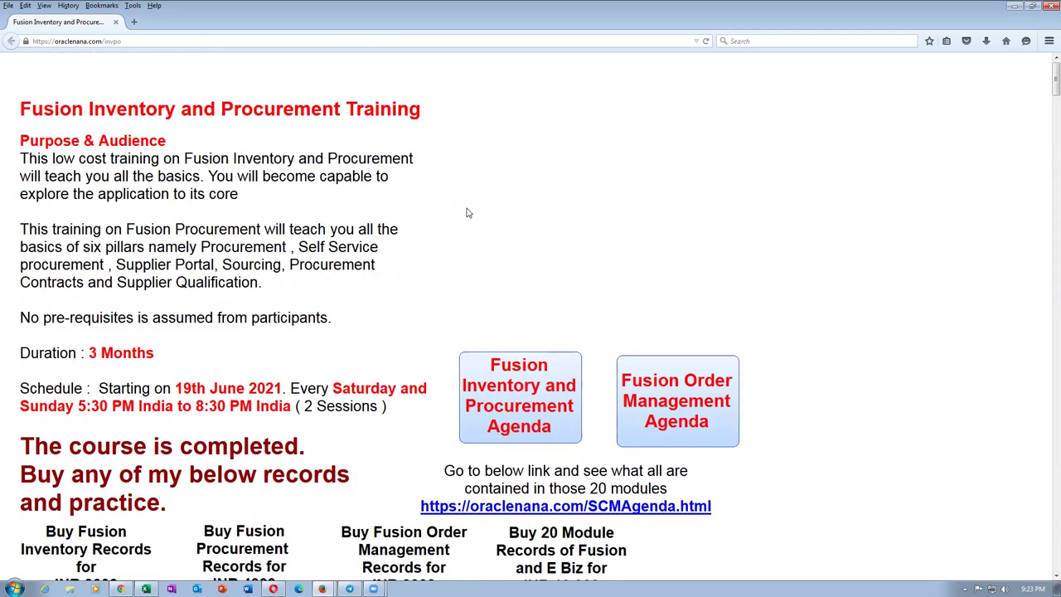